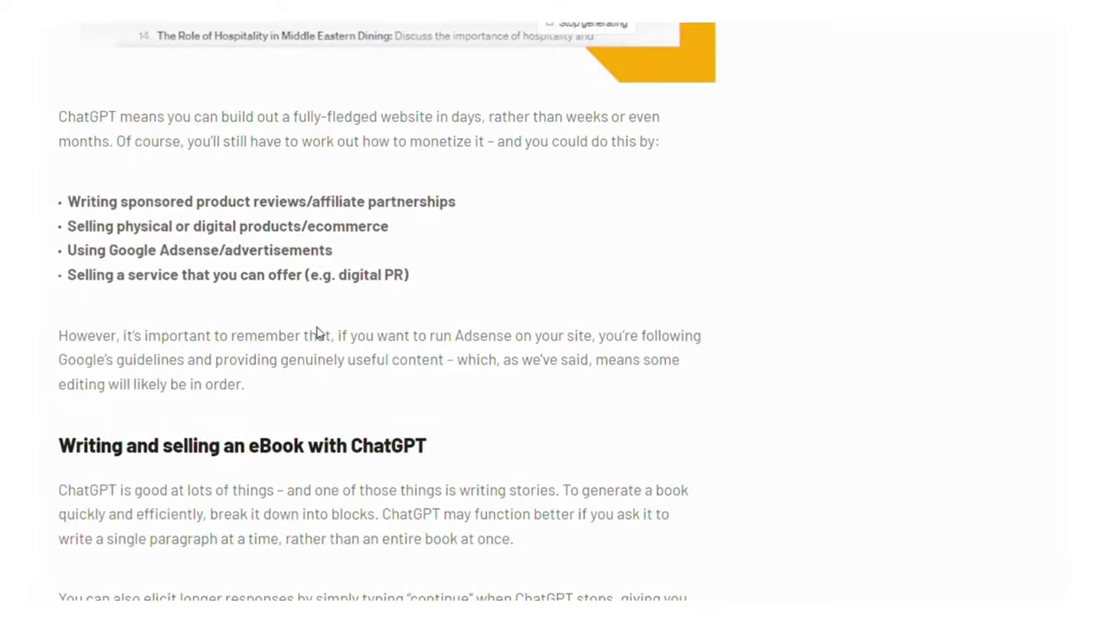
Read through the article on making money with ChatGPT, from its eBook and Chrome extension sections to the closing FAQs
scroll(319, 359, down, 4)
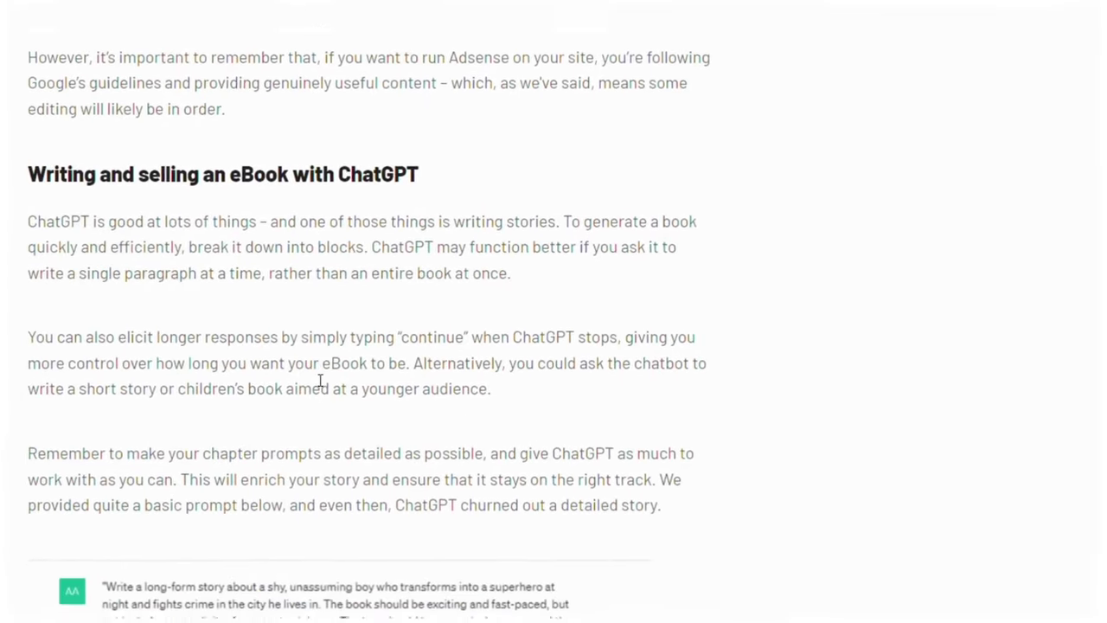
scroll(319, 380, down, 1)
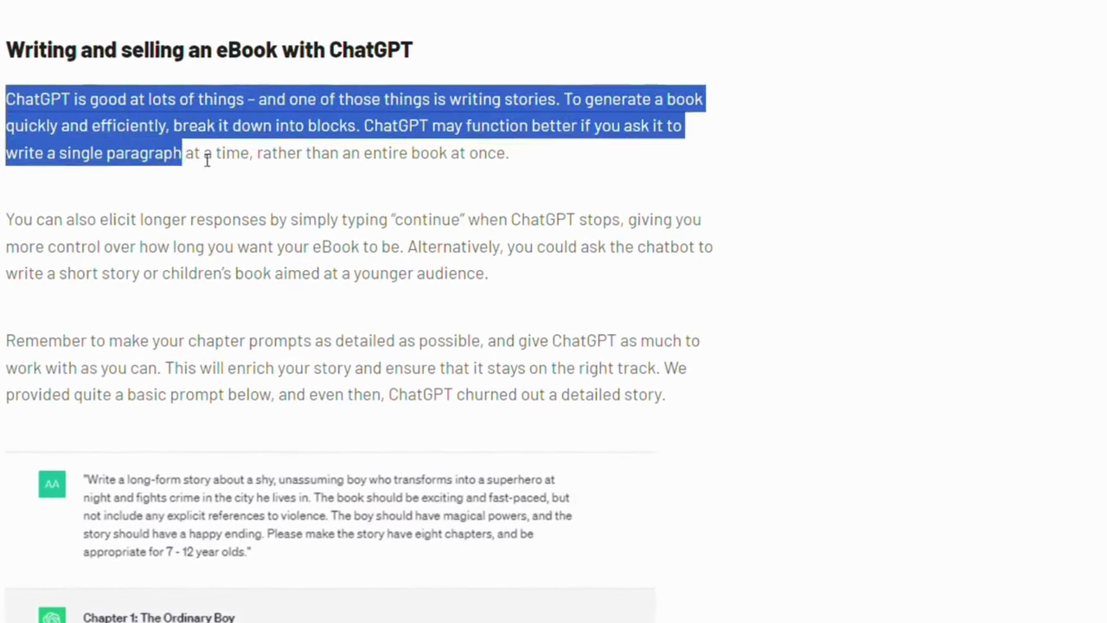
drag(227, 172, 538, 322)
drag(604, 346, 640, 481)
scroll(657, 511, down, 8)
click(657, 495)
scroll(657, 496, down, 6)
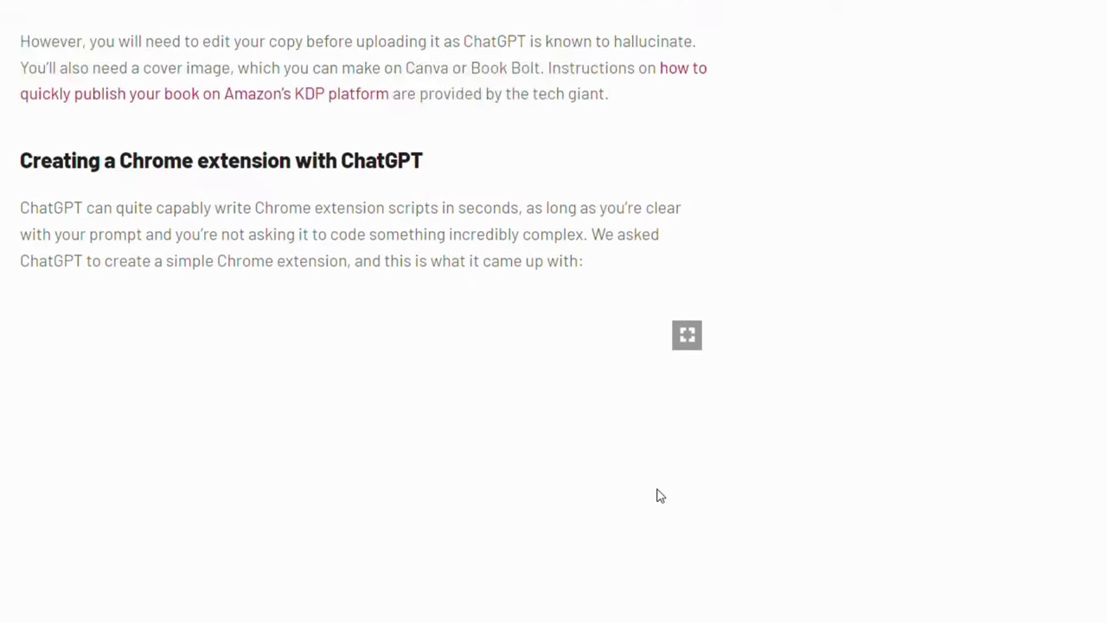
scroll(657, 496, down, 10)
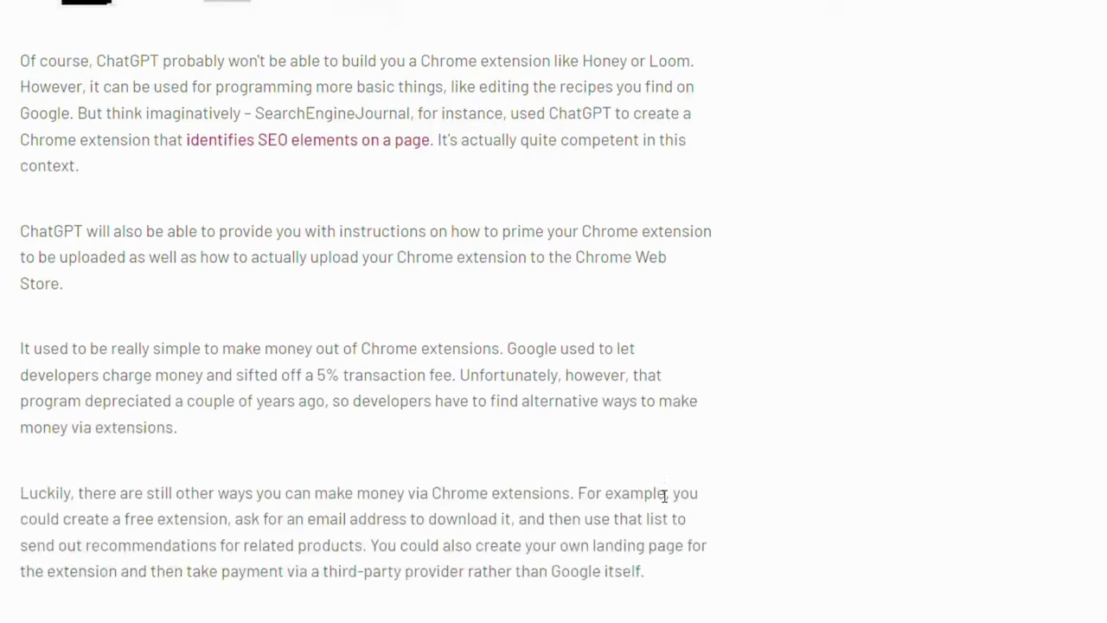
scroll(658, 495, down, 7)
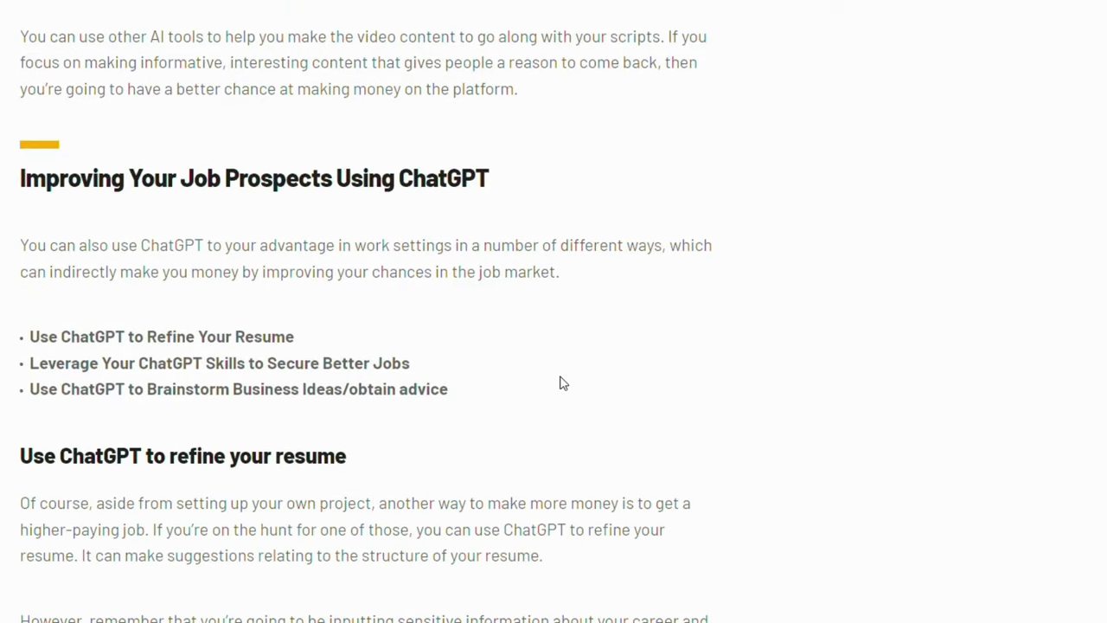
scroll(560, 382, down, 9)
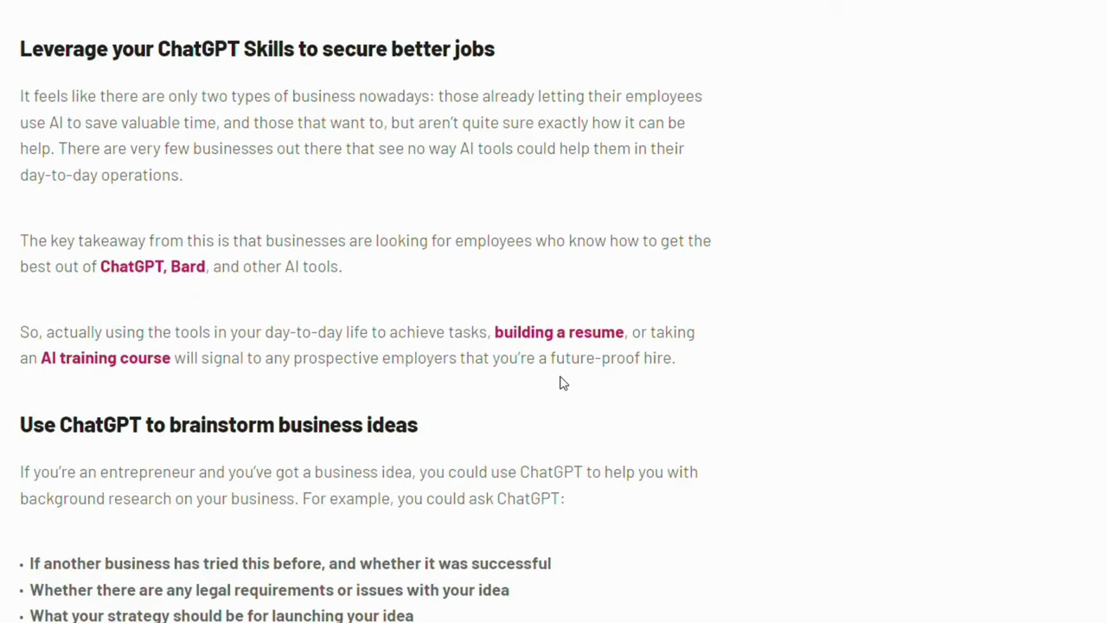
scroll(560, 382, down, 6)
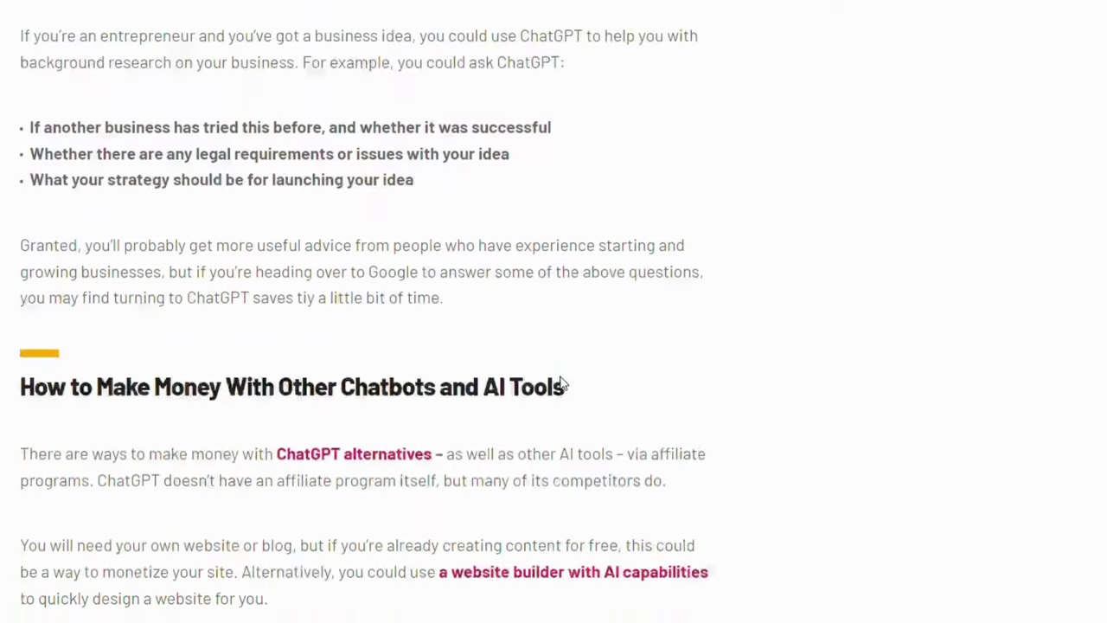
scroll(560, 382, down, 11)
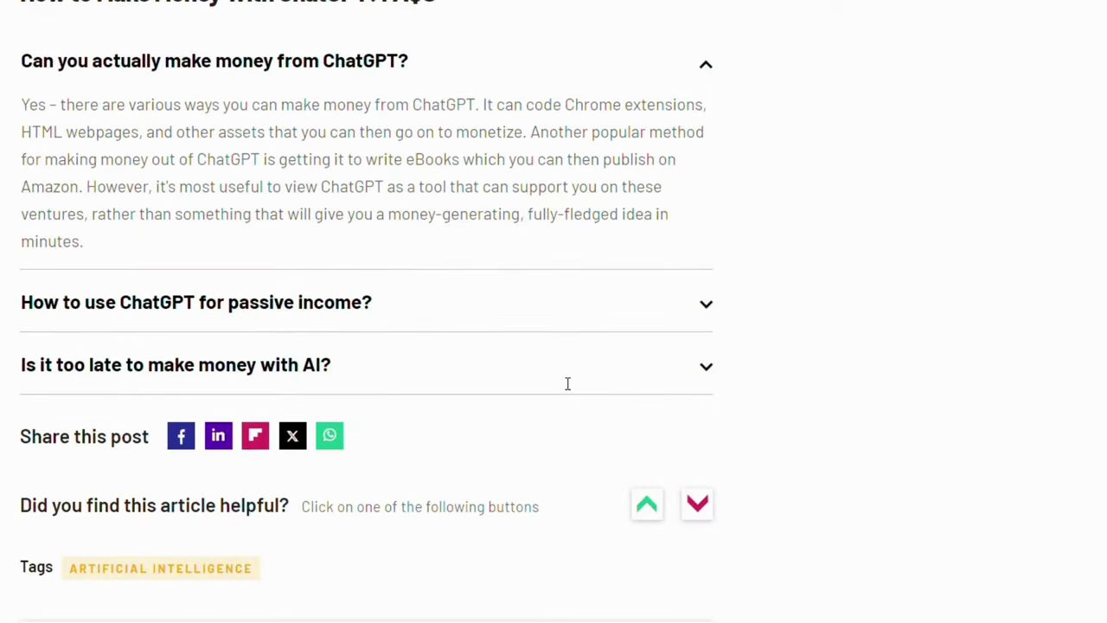
scroll(567, 383, up, 5)
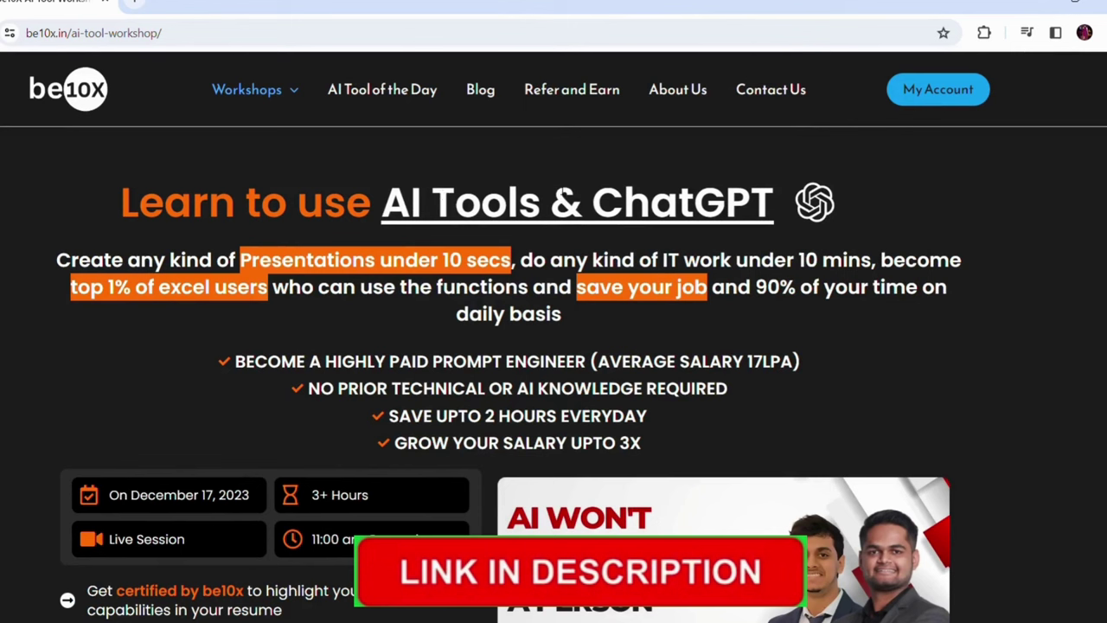
Look over the be10x AI tool workshop page, including its schedule, benefits, price, media features and reviews
scroll(612, 186, down, 5)
scroll(612, 186, down, 1)
scroll(613, 186, up, 1)
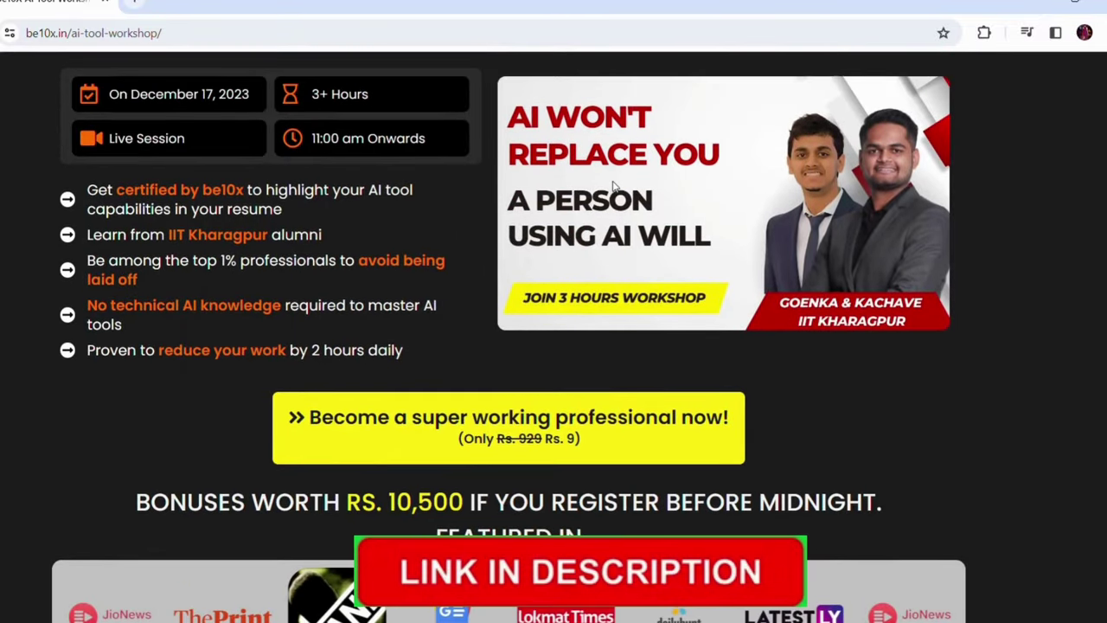
scroll(613, 185, down, 2)
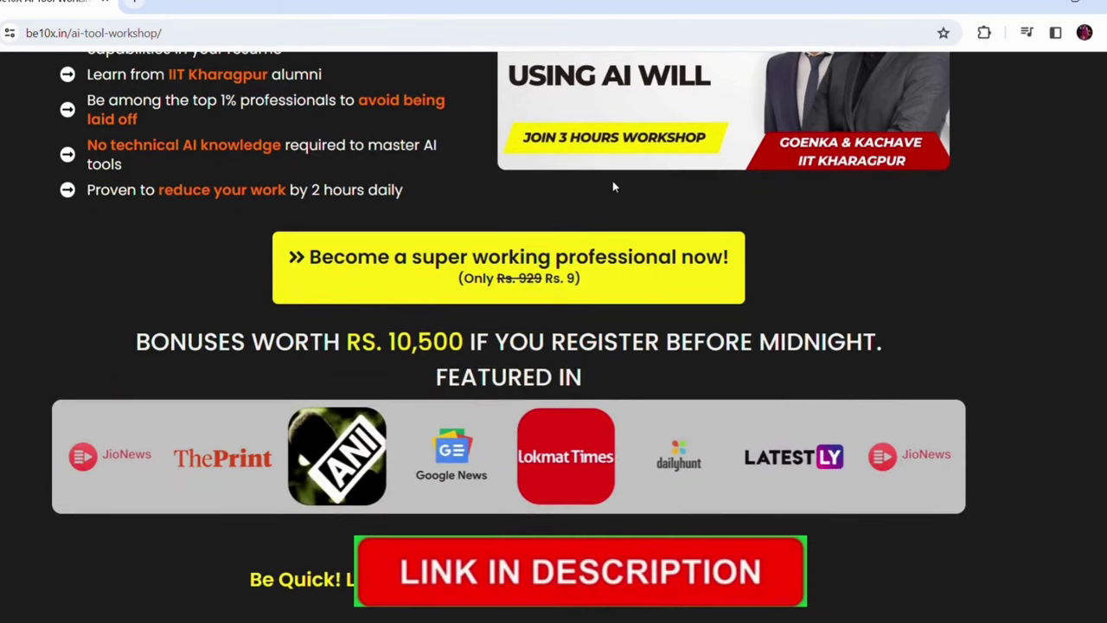
scroll(612, 186, down, 4)
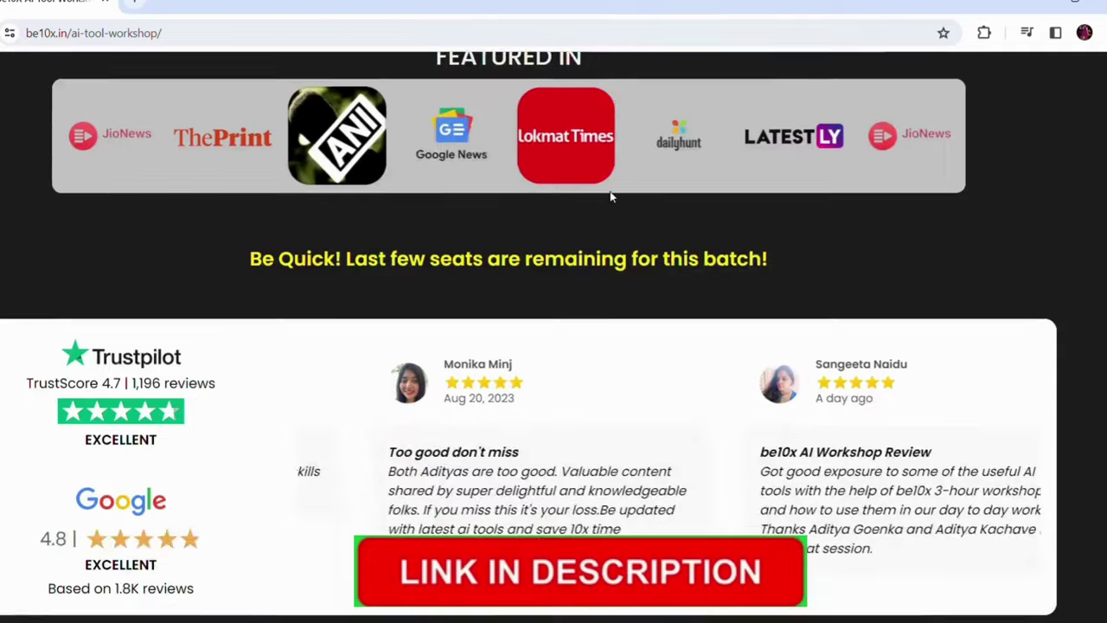
scroll(610, 197, down, 1)
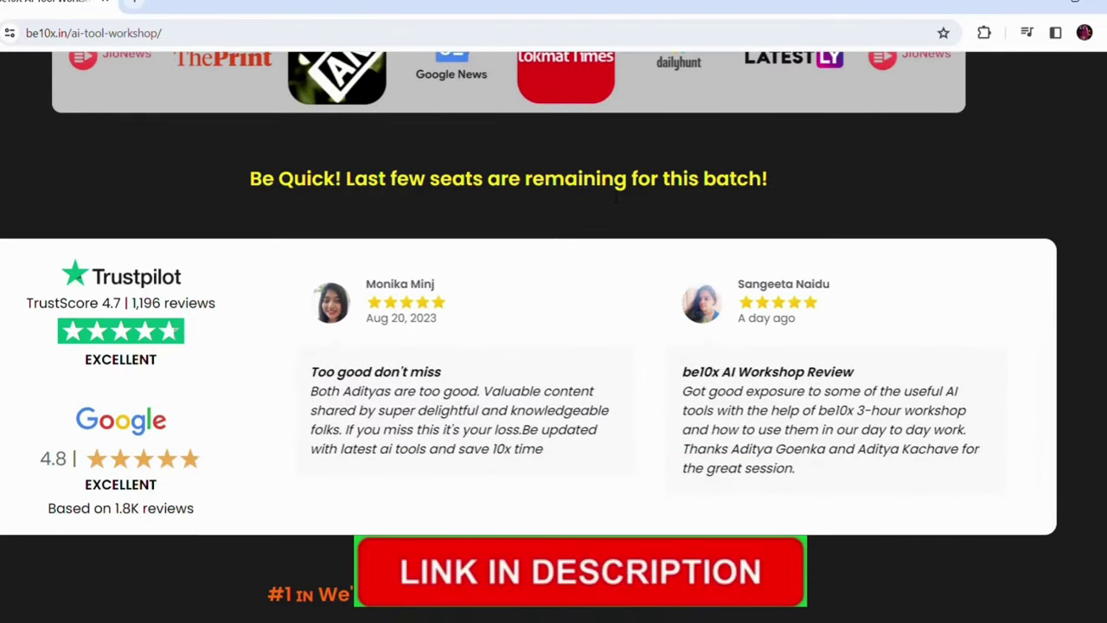
scroll(616, 199, down, 1)
scroll(616, 199, up, 9)
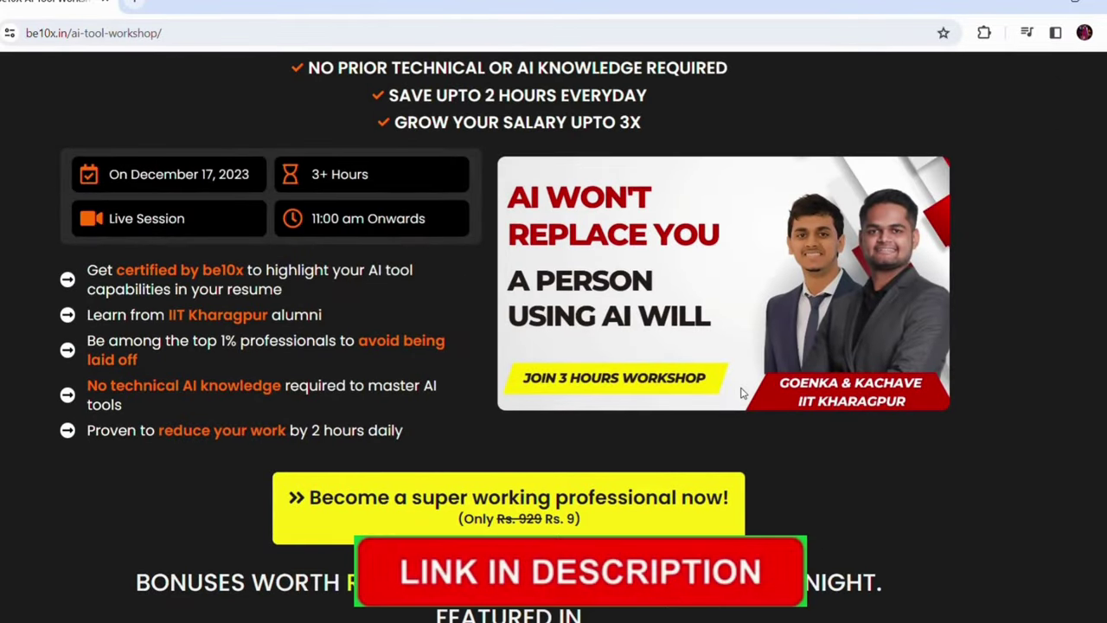
scroll(580, 421, up, 3)
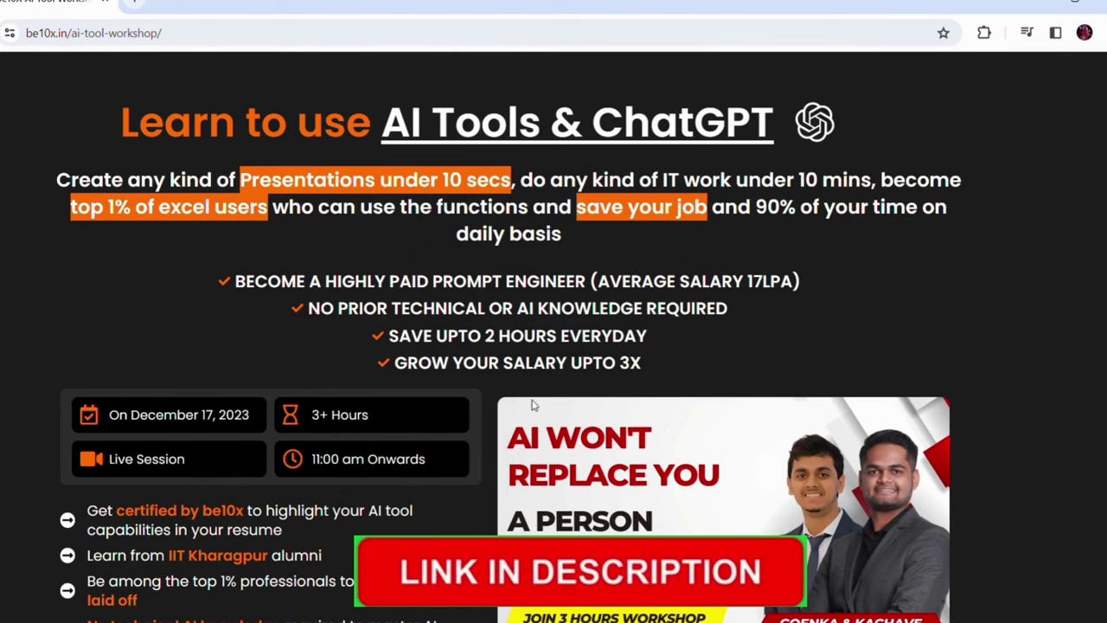
scroll(526, 382, up, 1)
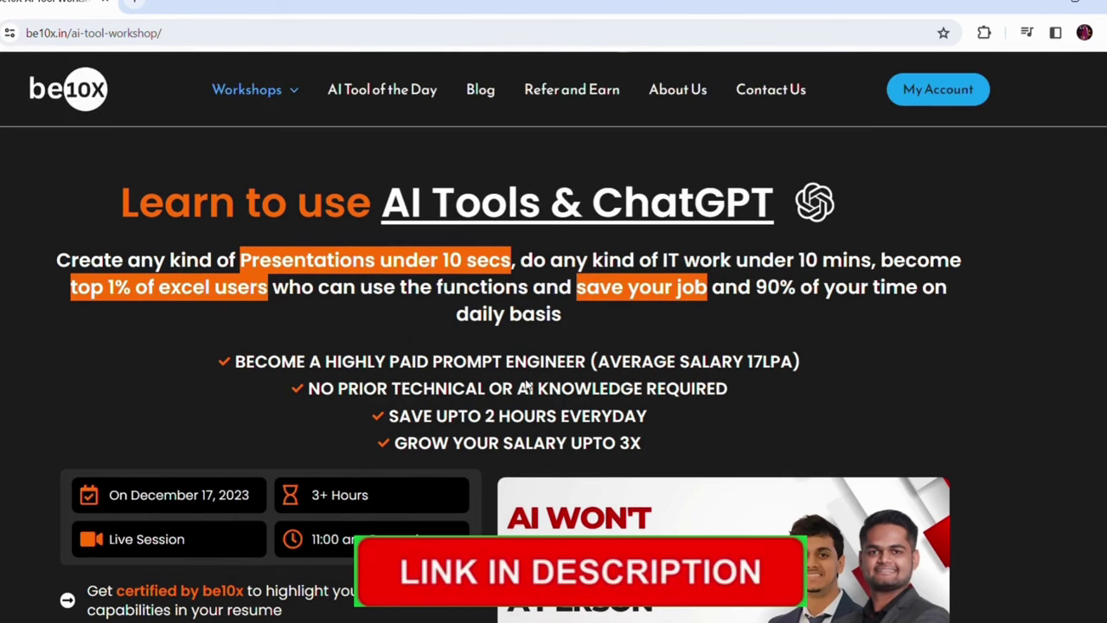
scroll(525, 380, down, 2)
scroll(525, 381, down, 4)
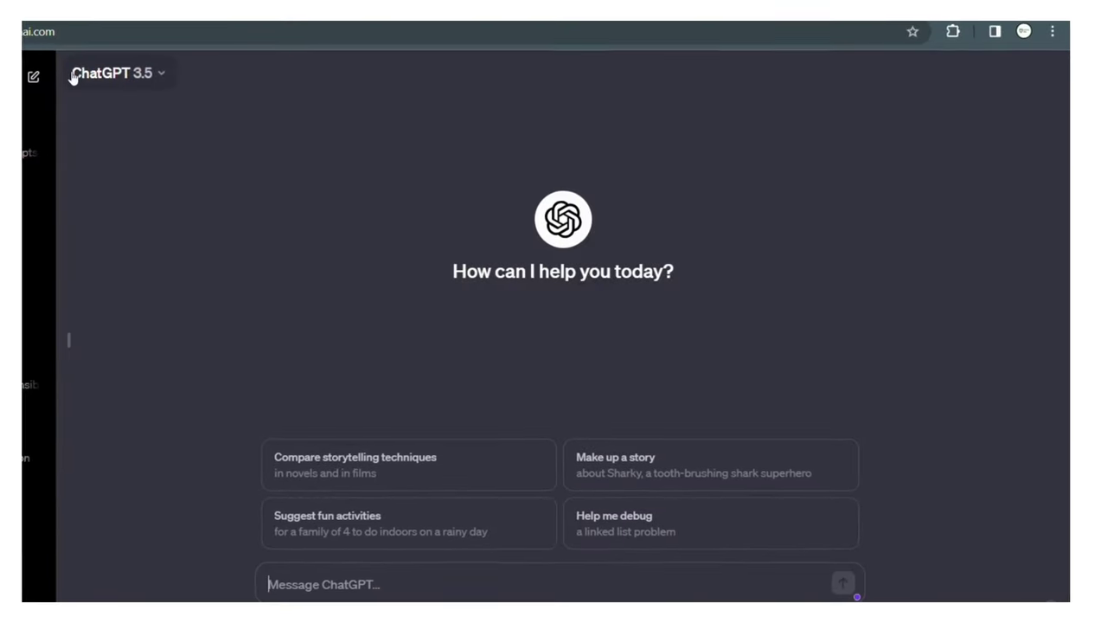
Ask ChatGPT "give me 10 fresh titles to write a book in digital marketing ?"
click(433, 587)
text(give me 10 fresh titles to enti)
key(BackSpace)
key(BackSpace)
key(BackSpace)
key(BackSpace)
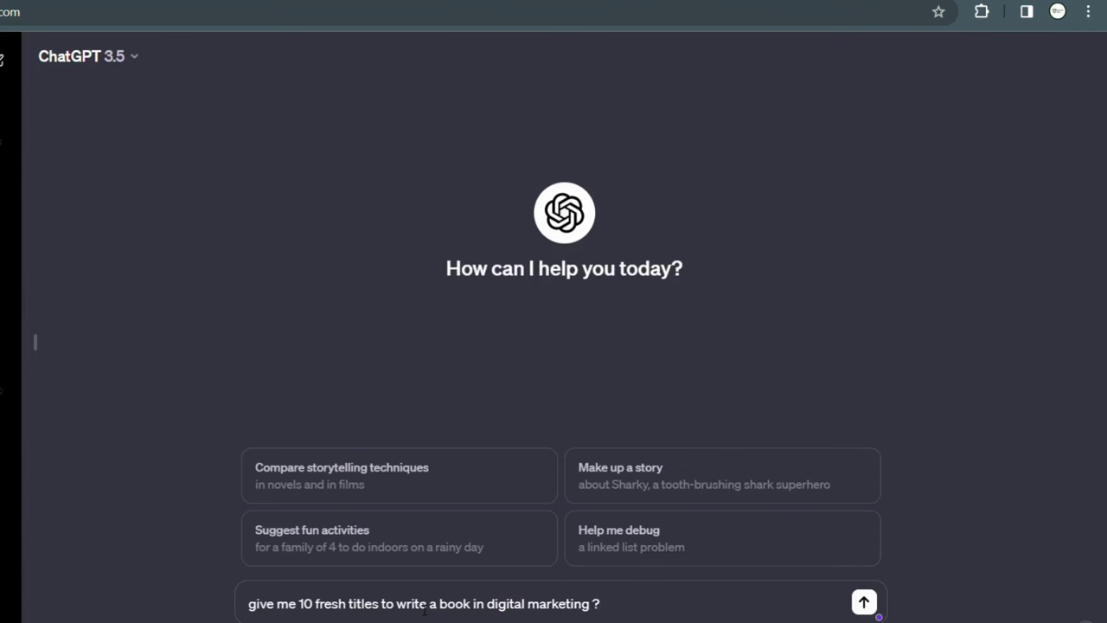
click(864, 602)
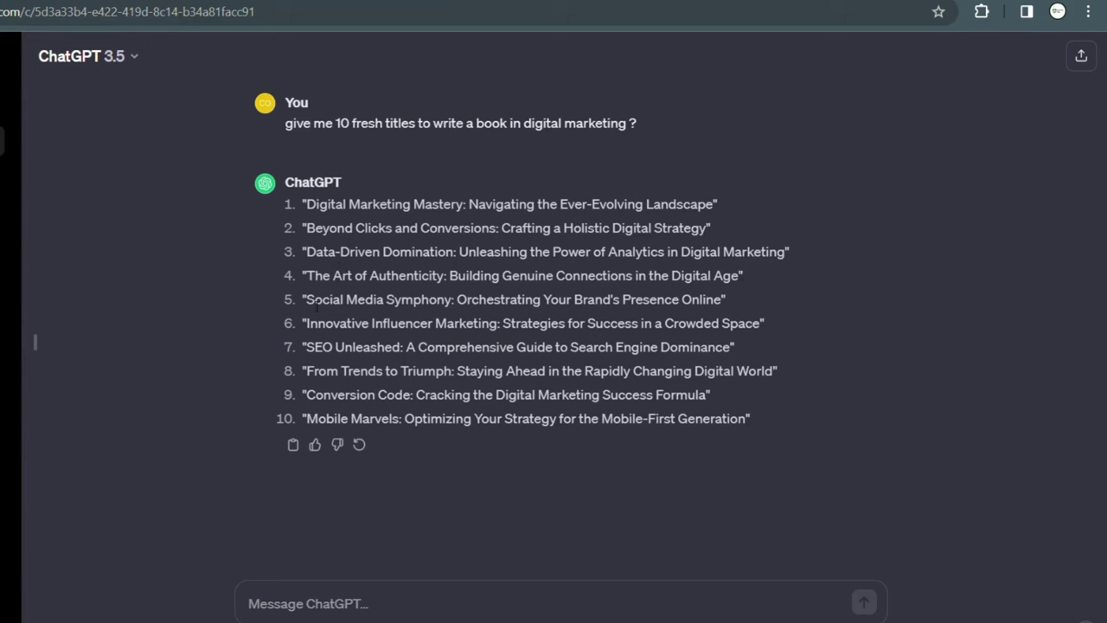
Ask for 5 chapters to include in title 1, "Digital Marketing Mastery: Navigating the Ever-Evolving Landscape", reusing the title from the generated list
drag(412, 221, 337, 604)
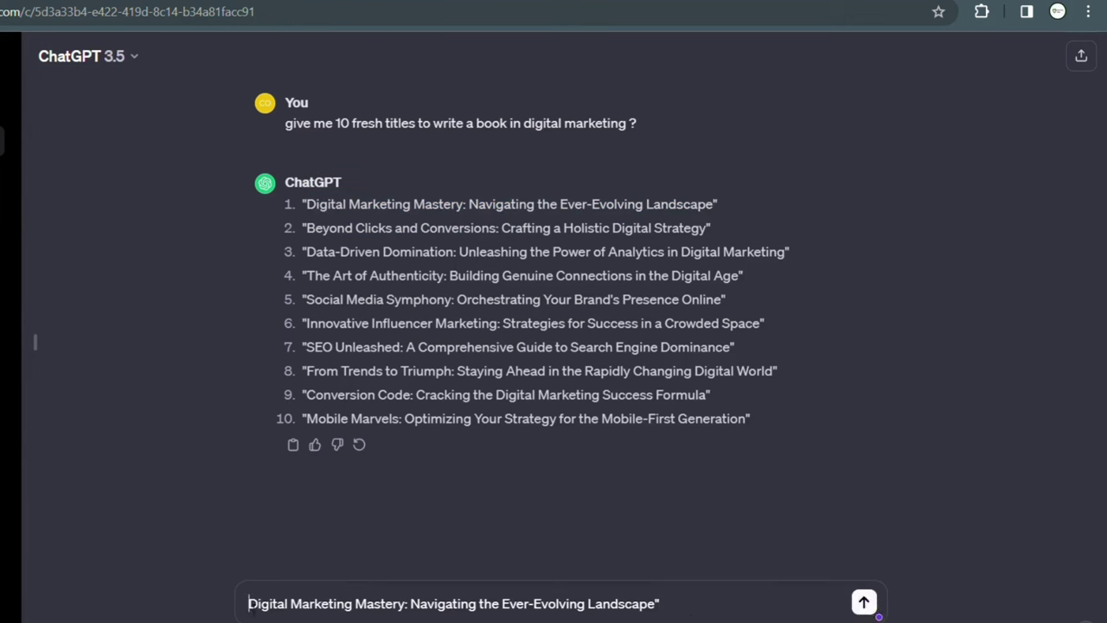
text(give )
text(me 1)
key(BackSpace)
text(5 chapters )
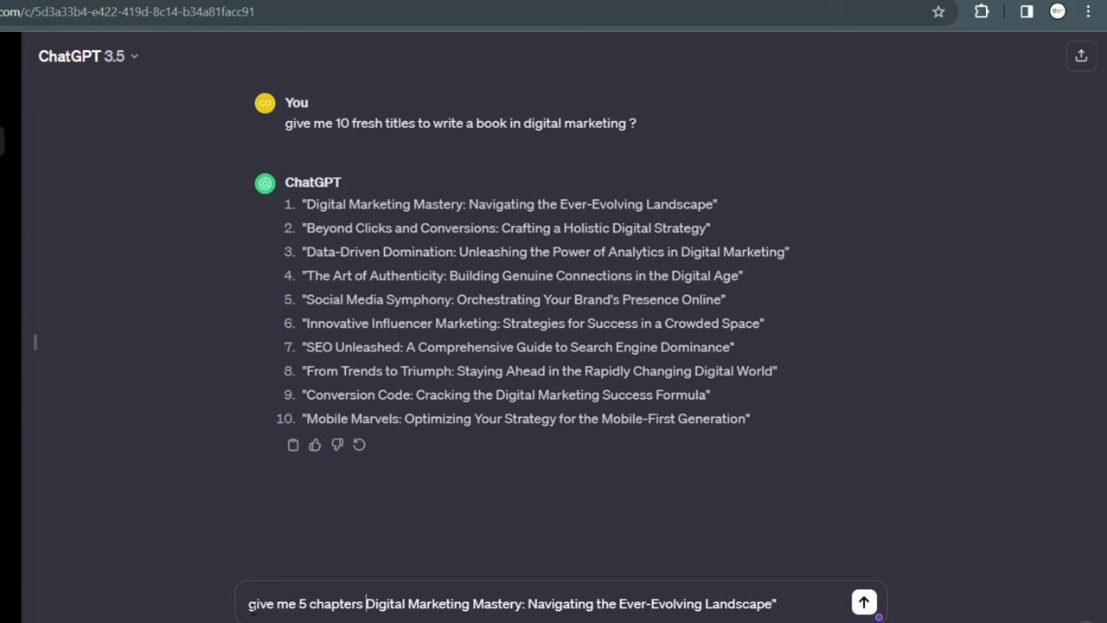
text(which i can in)
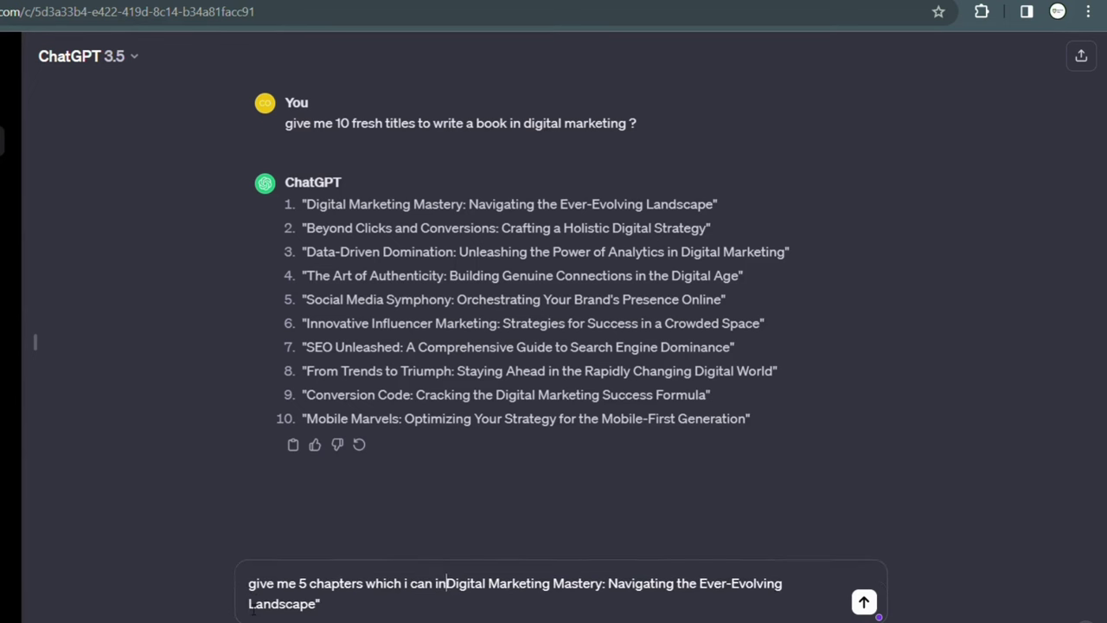
text(clude in )
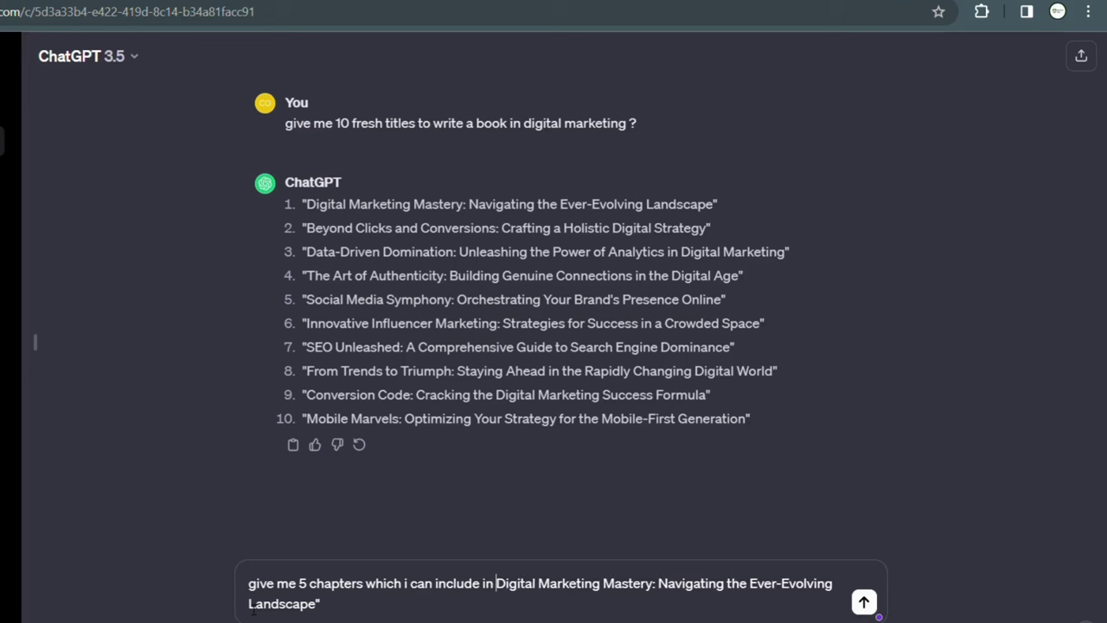
text(title 1 .)
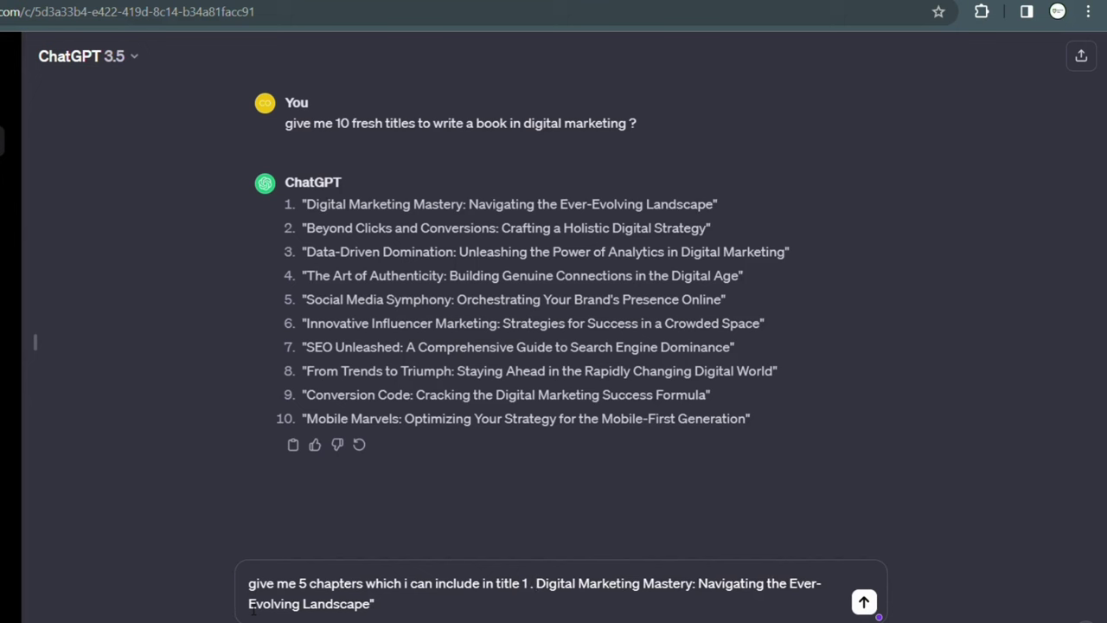
text(1  which)
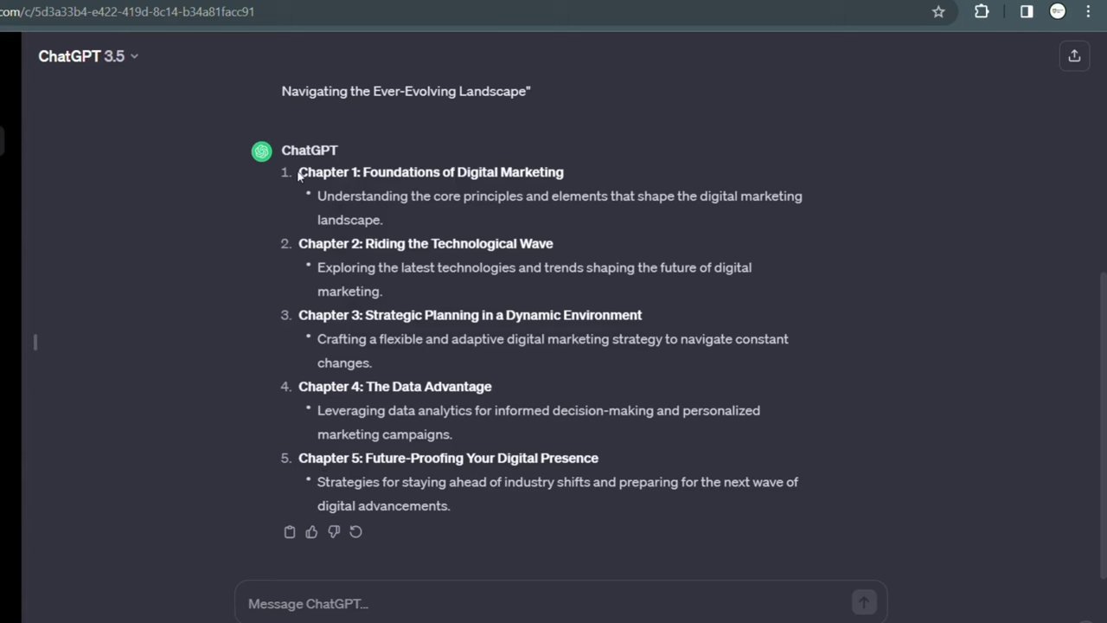
Send the prompt "write a content for chapter 1 which is Foundations of Digital Marketing"
click(351, 609)
text(write a content for chapter 1 which is)
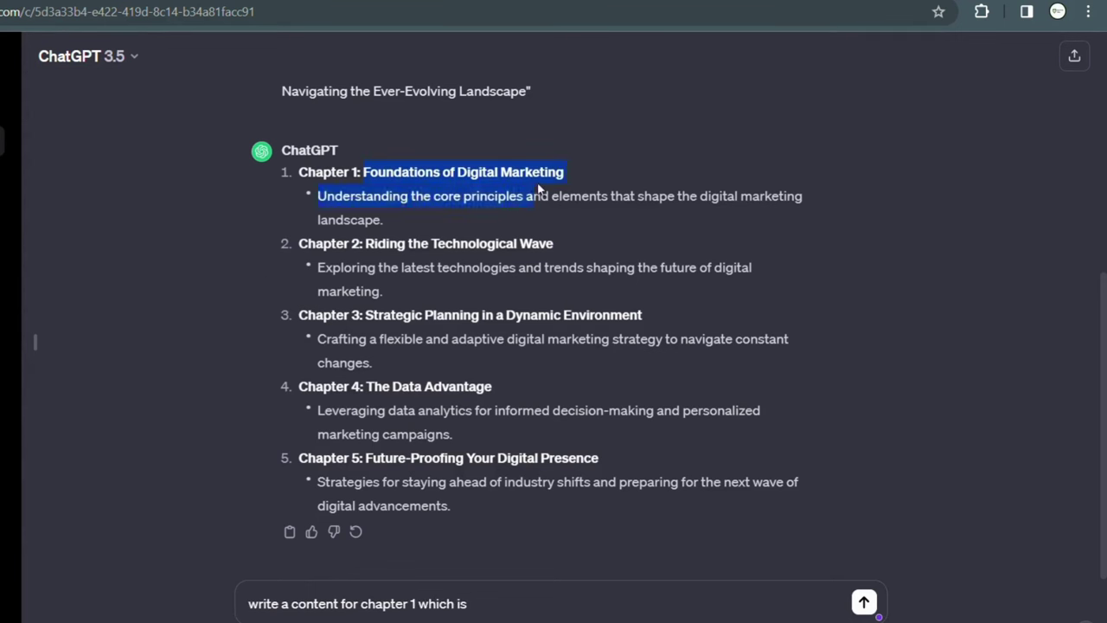
text(Foundations of Digital Marketing)
key(Return)
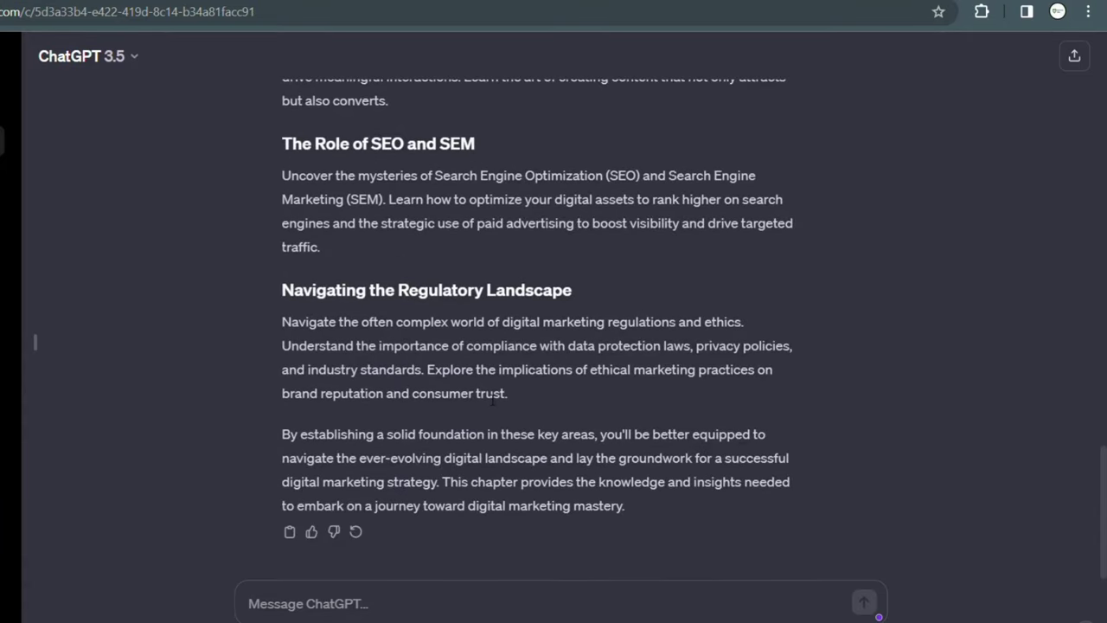
Send the prompt "write a content for chapter 2 which is Riding the Technological Wave" using the copied chapter title, and review the generated chapter
scroll(493, 399, up, 20)
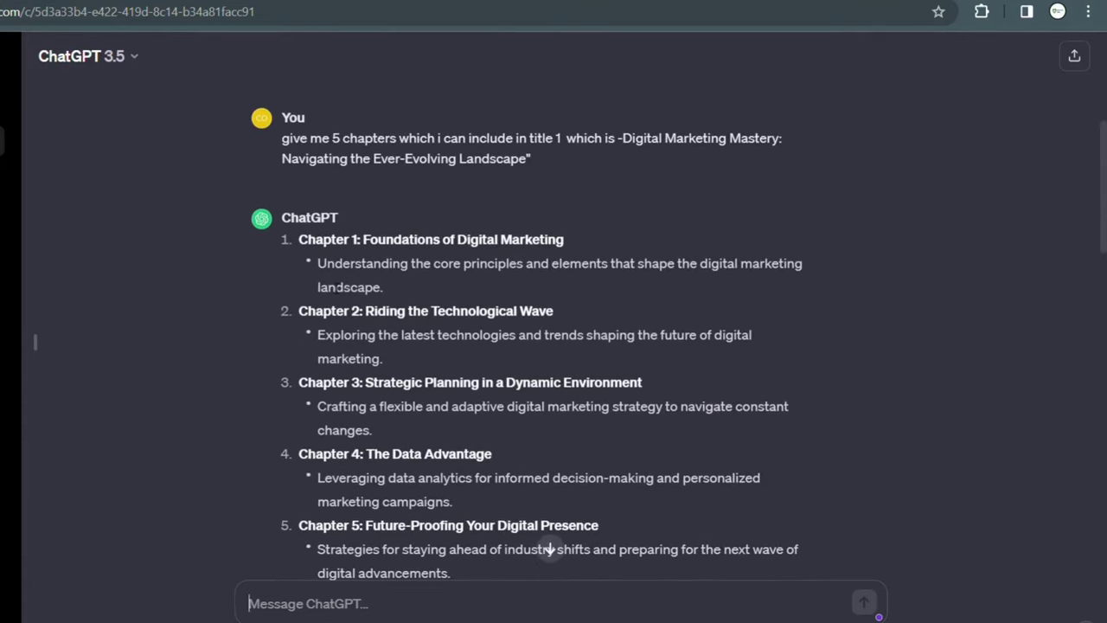
drag(390, 313, 561, 303)
key(ctrl+c)
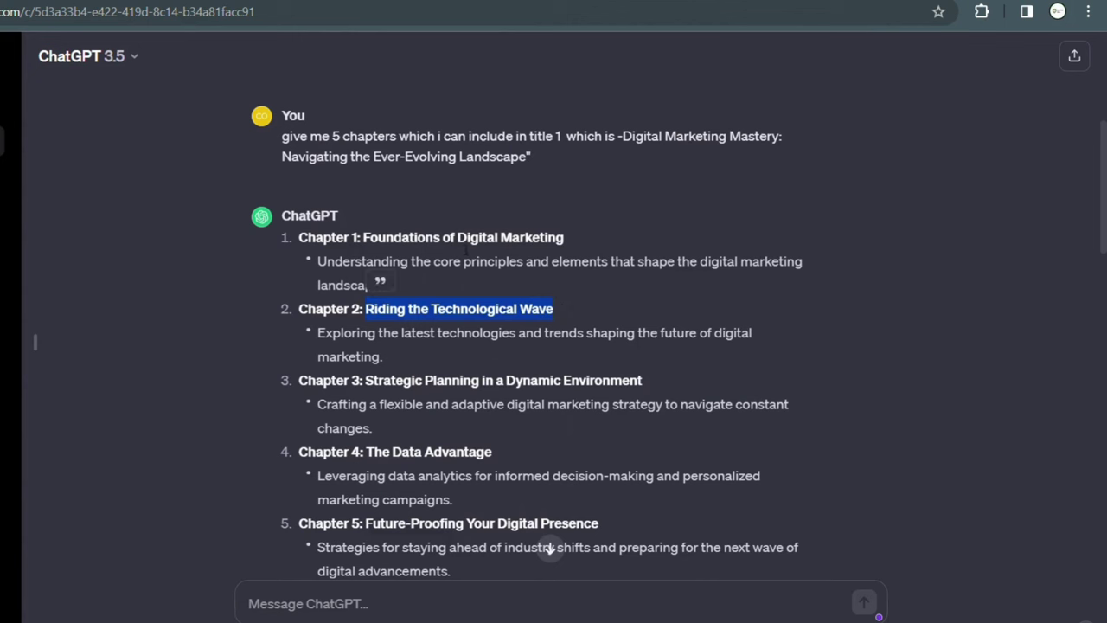
text(wri)
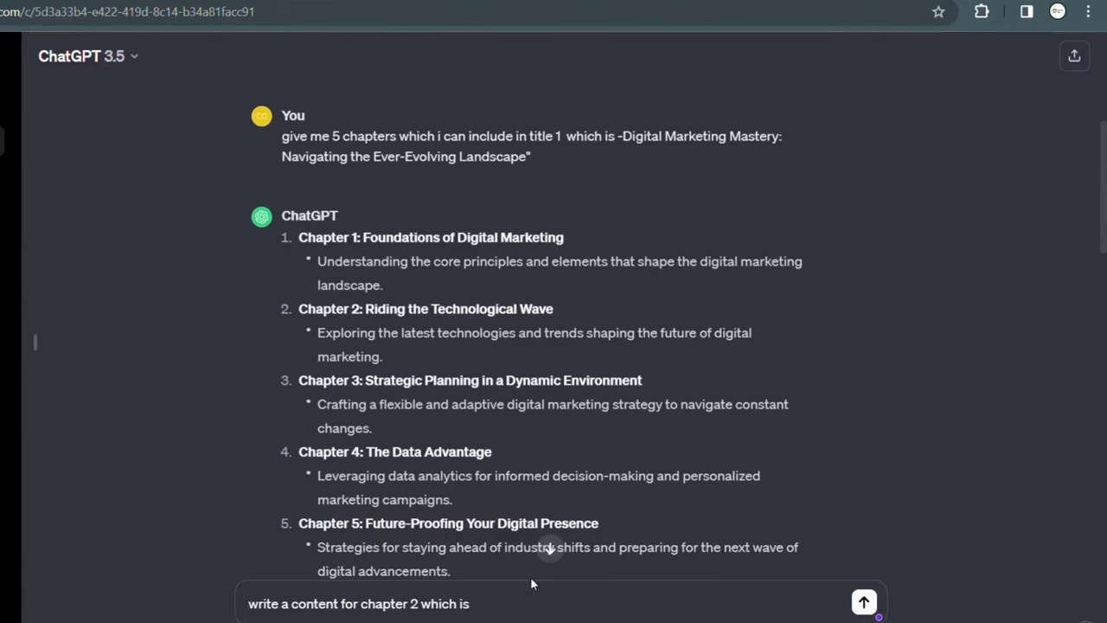
key(ctrl+v)
key(Return)
click(549, 546)
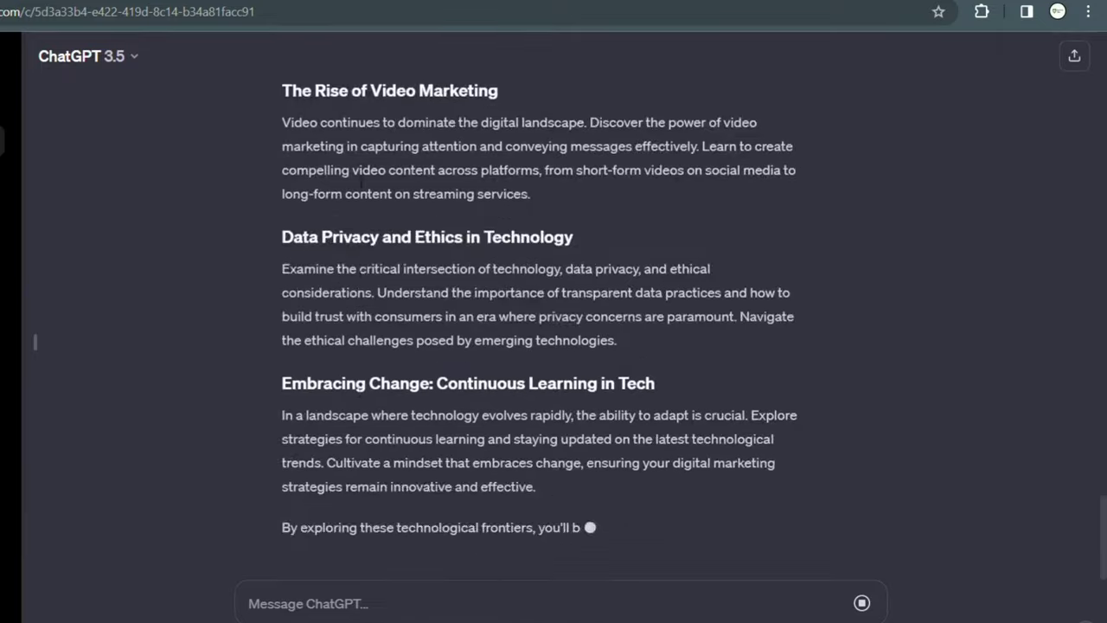
scroll(322, 381, up, 15)
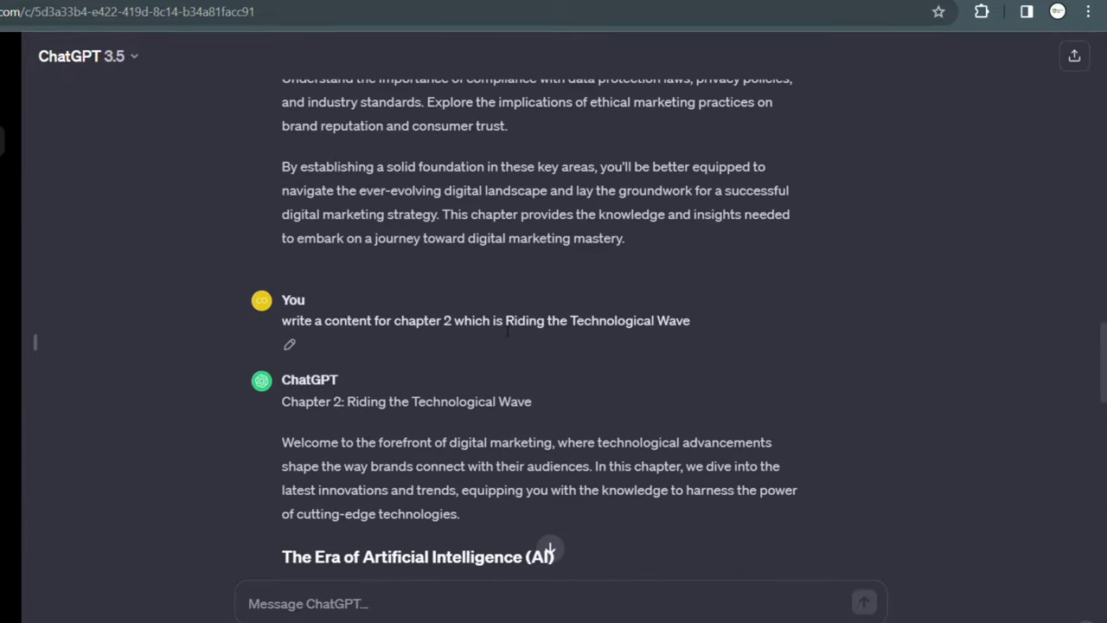
drag(505, 321, 669, 321)
scroll(678, 366, down, 3)
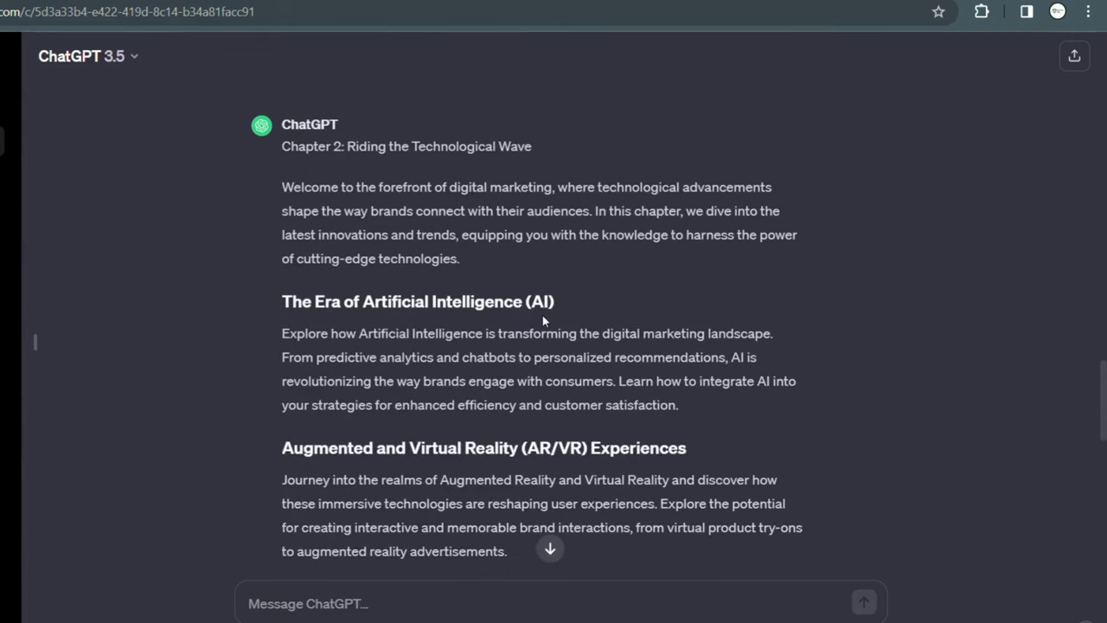
scroll(359, 320, down, 2)
scroll(689, 368, down, 9)
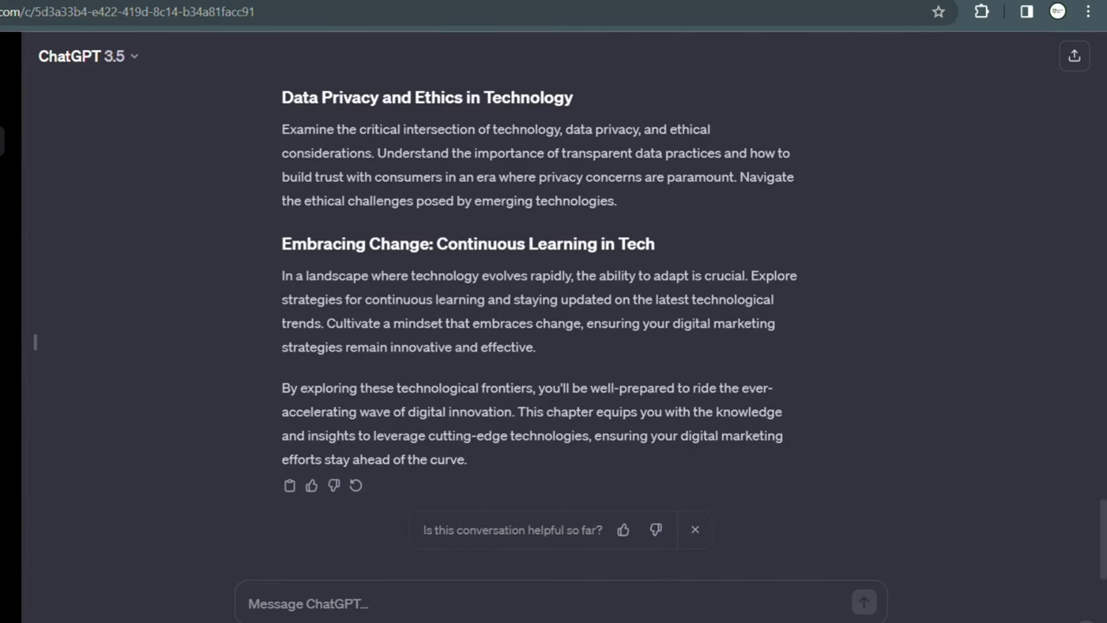
Search the web for "amazon" in a new browser tab and open the Amazon India store
key(ctrl+t)
click(459, 12)
text(amazon)
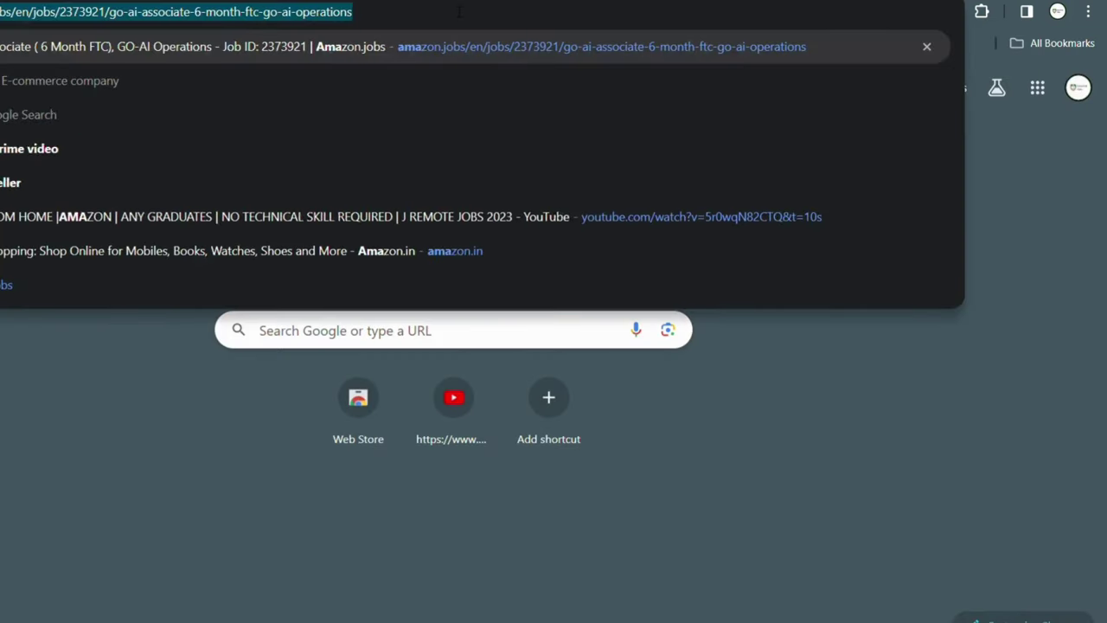
key(Return)
click(26, 215)
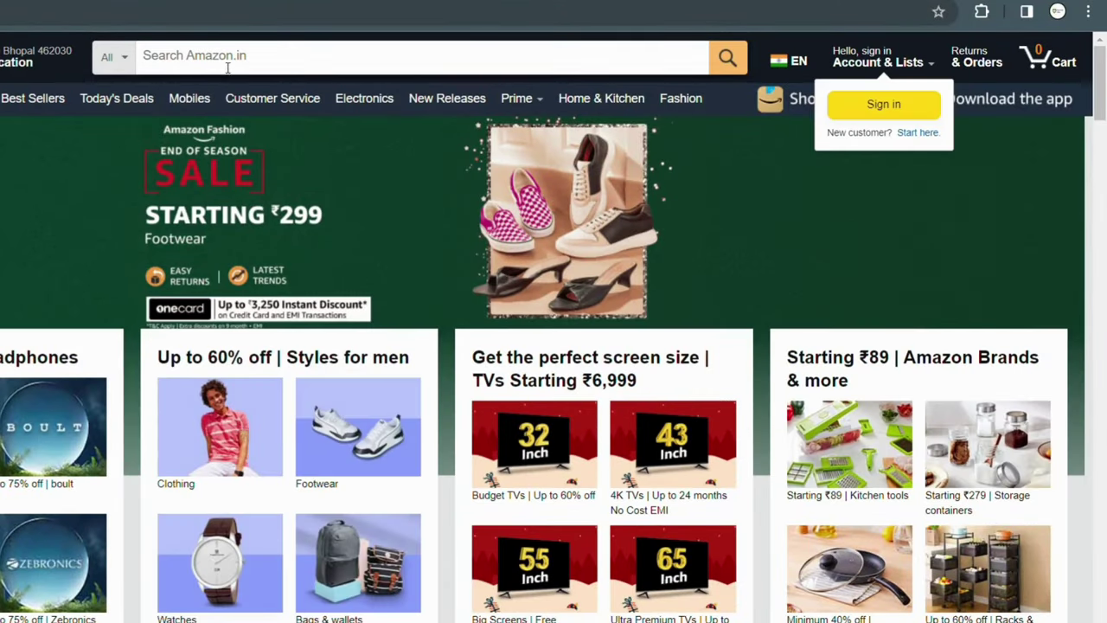
Search Amazon for "books on digital marketing2023" and look through the book results
click(230, 57)
text(books on digital marketing)
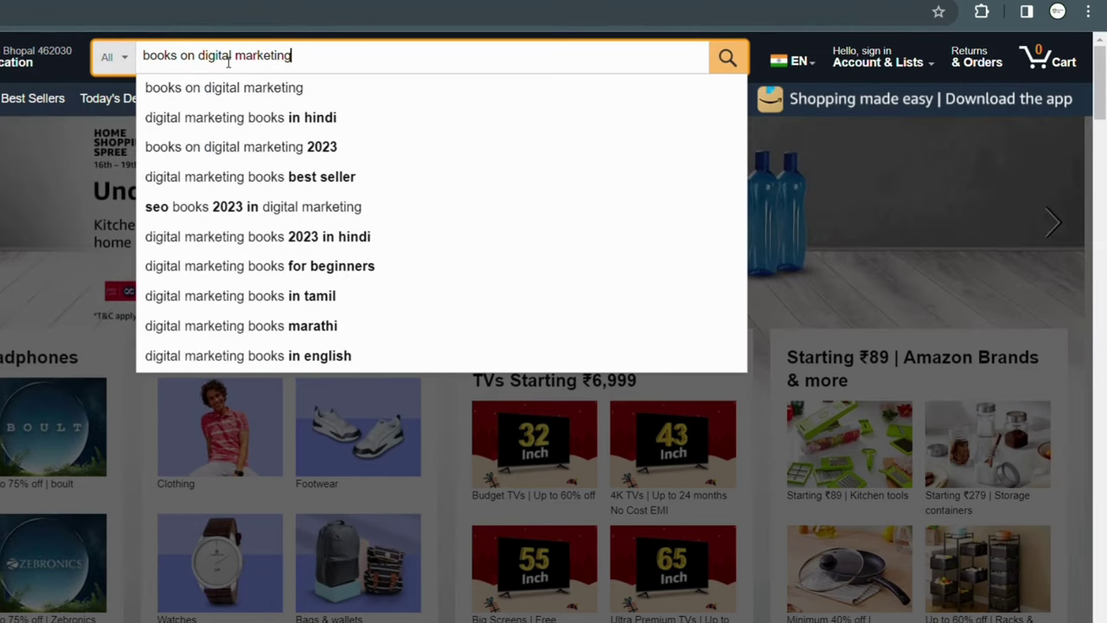
text(2023)
key(Return)
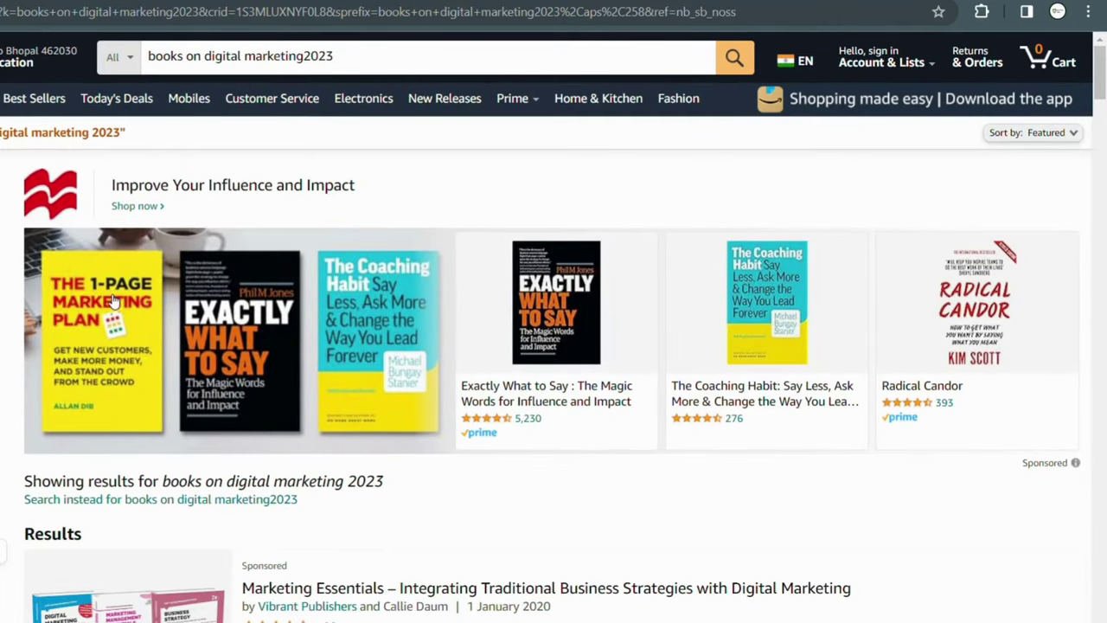
scroll(415, 433, down, 10)
scroll(410, 407, up, 6)
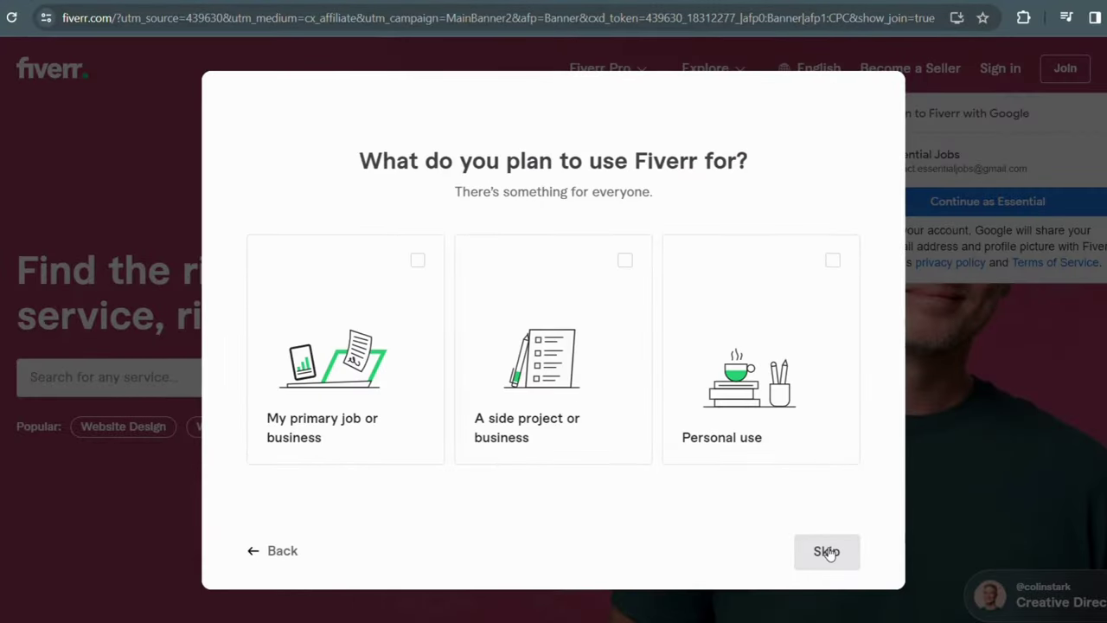
Finish the Fiverr sign-up by choosing "A side project or business" as intended use, skipping the team size question, and starting to explore
click(635, 432)
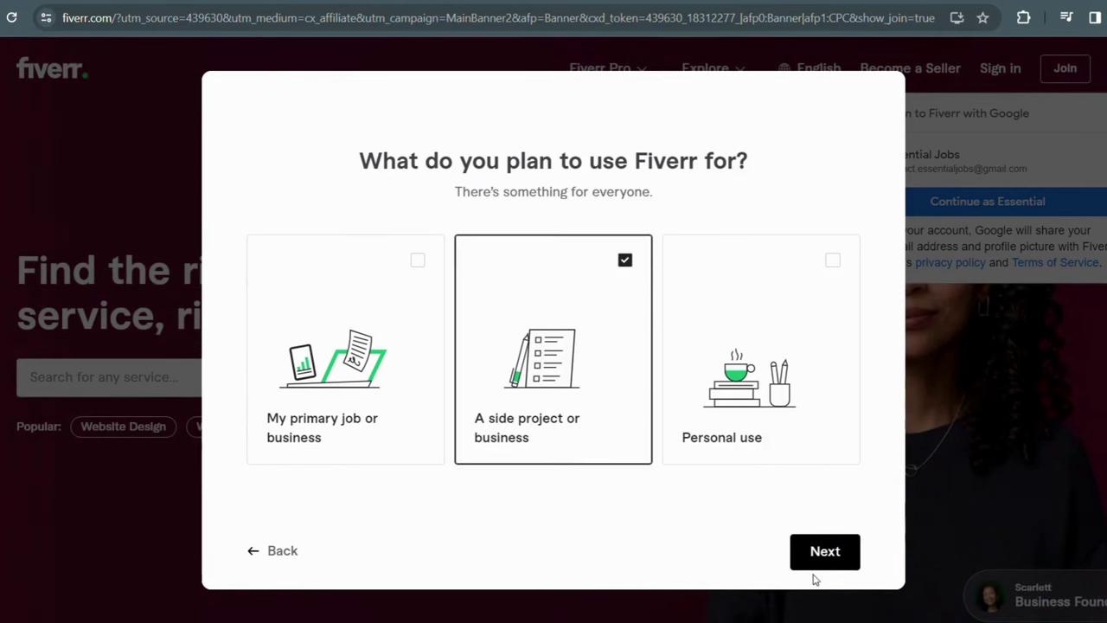
click(826, 558)
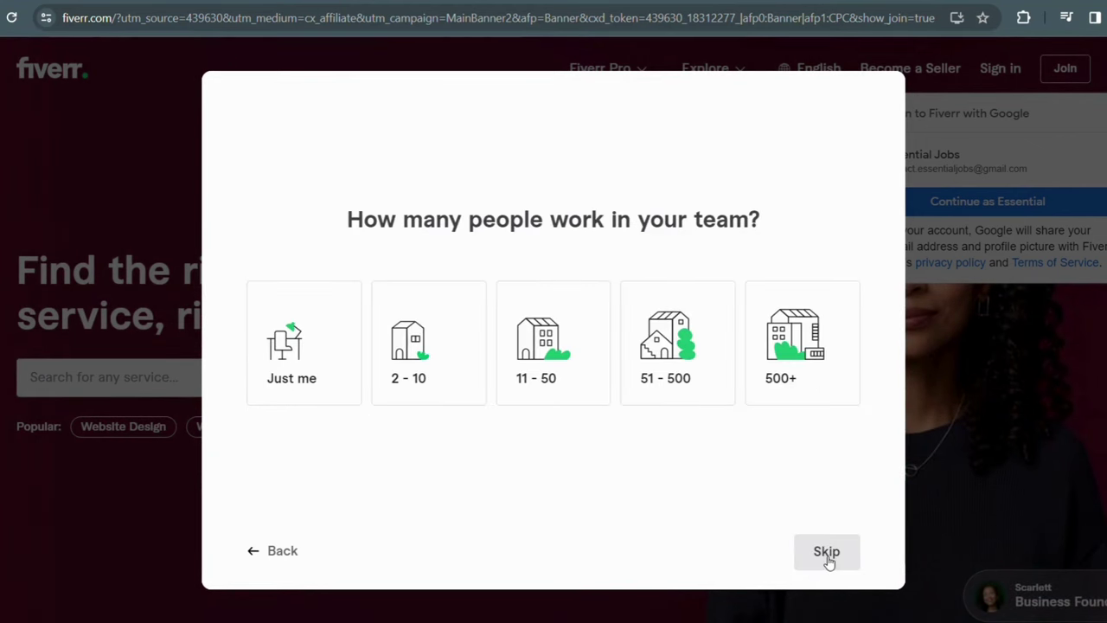
click(827, 558)
click(826, 558)
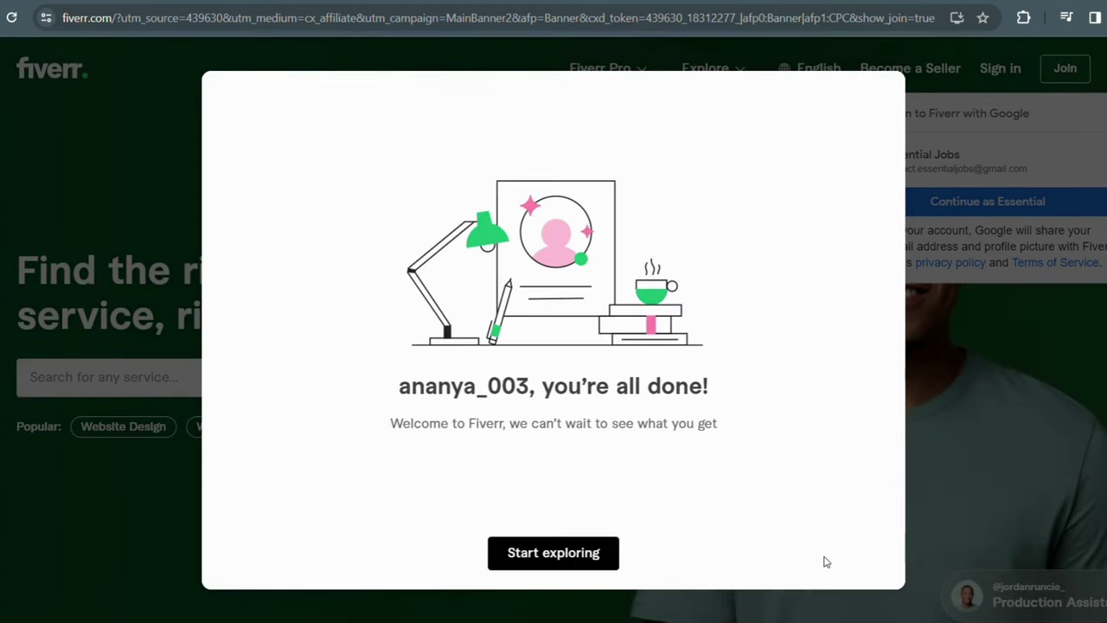
click(554, 552)
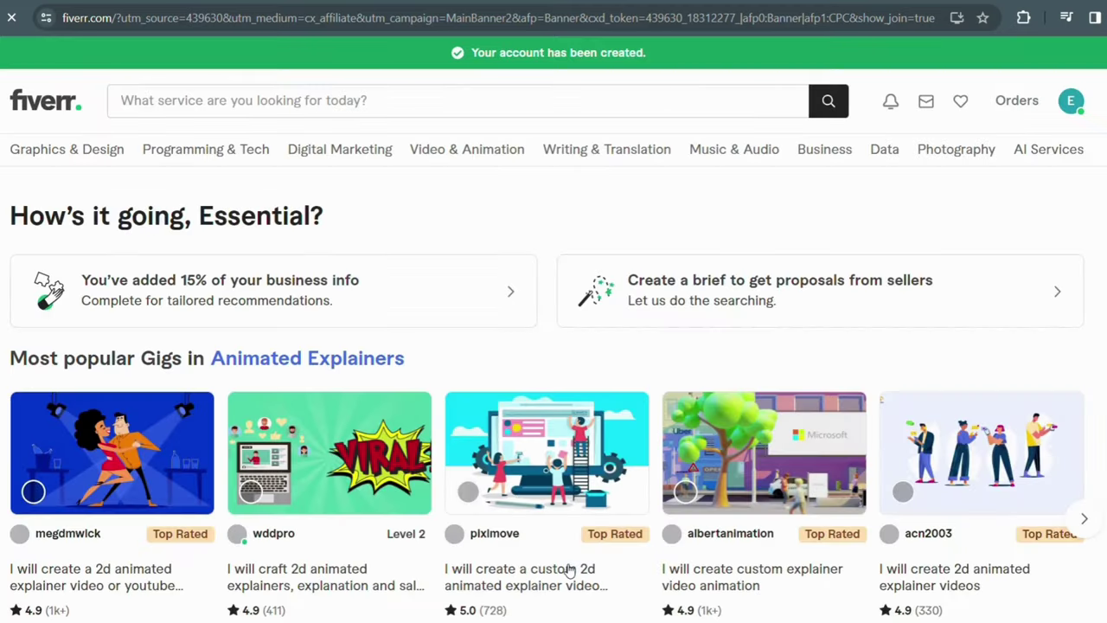
Search Fiverr for "product description" services using the suggested query
click(519, 107)
text(produa)
key(BackSpace)
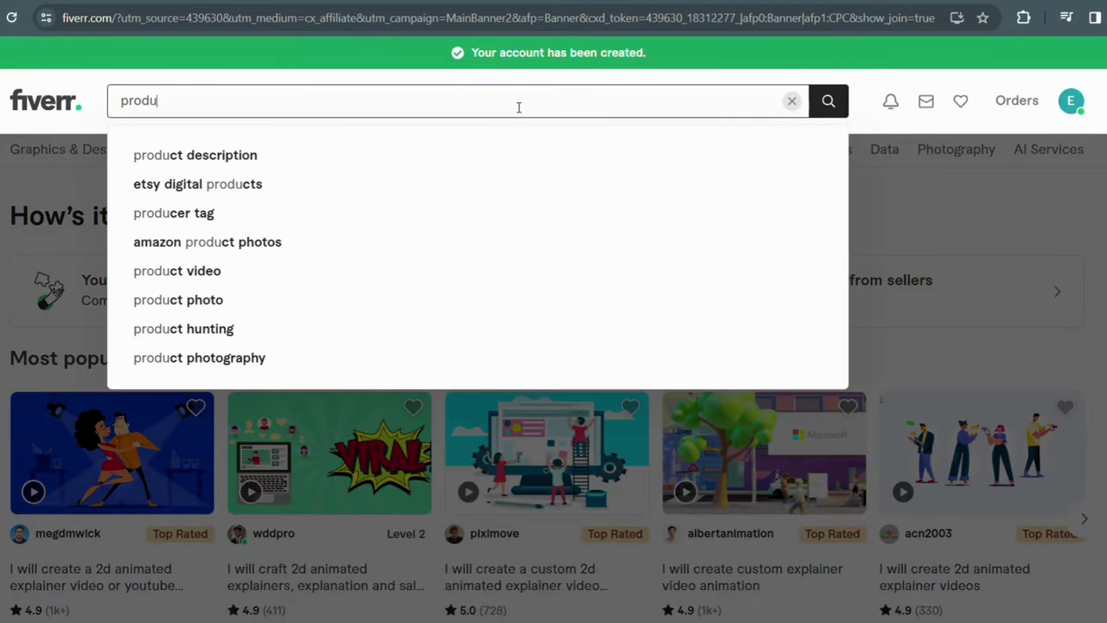
text(ct)
scroll(277, 113, up, 5)
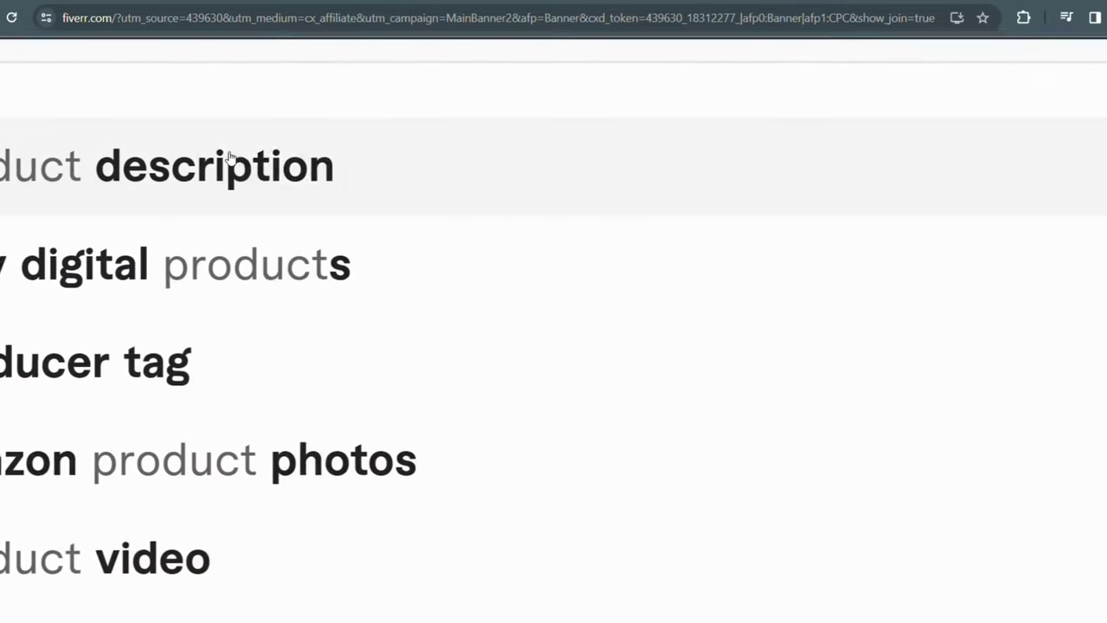
click(331, 189)
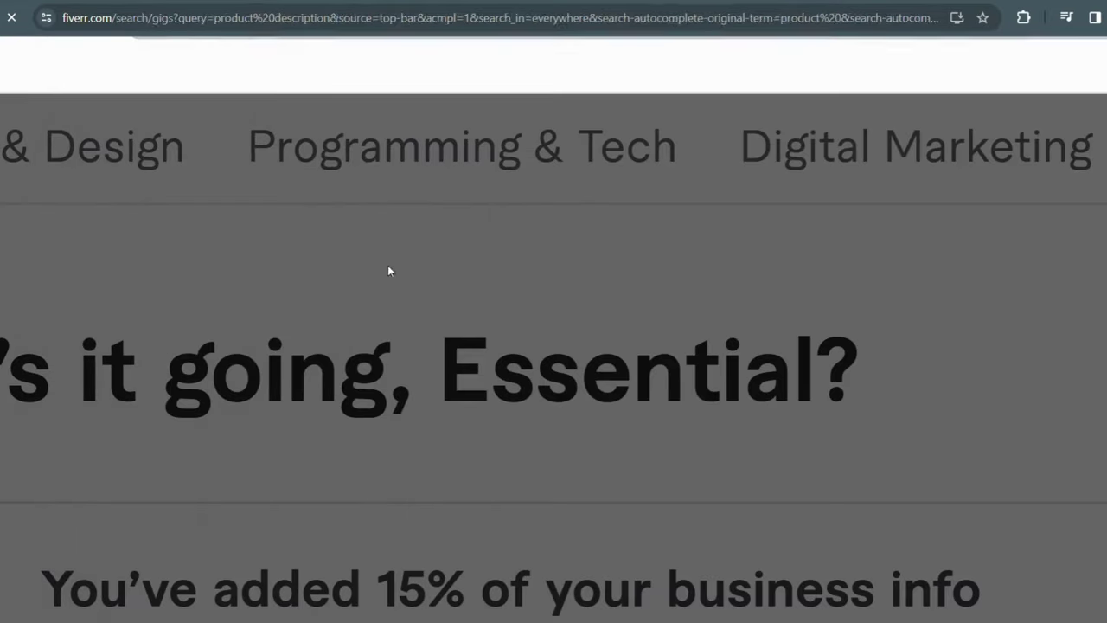
Open the first 2D animated explainer gig on the Fiverr home page, review its description, packages and reviews, and return to the home page
scroll(314, 392, up, 2)
scroll(313, 392, down, 6)
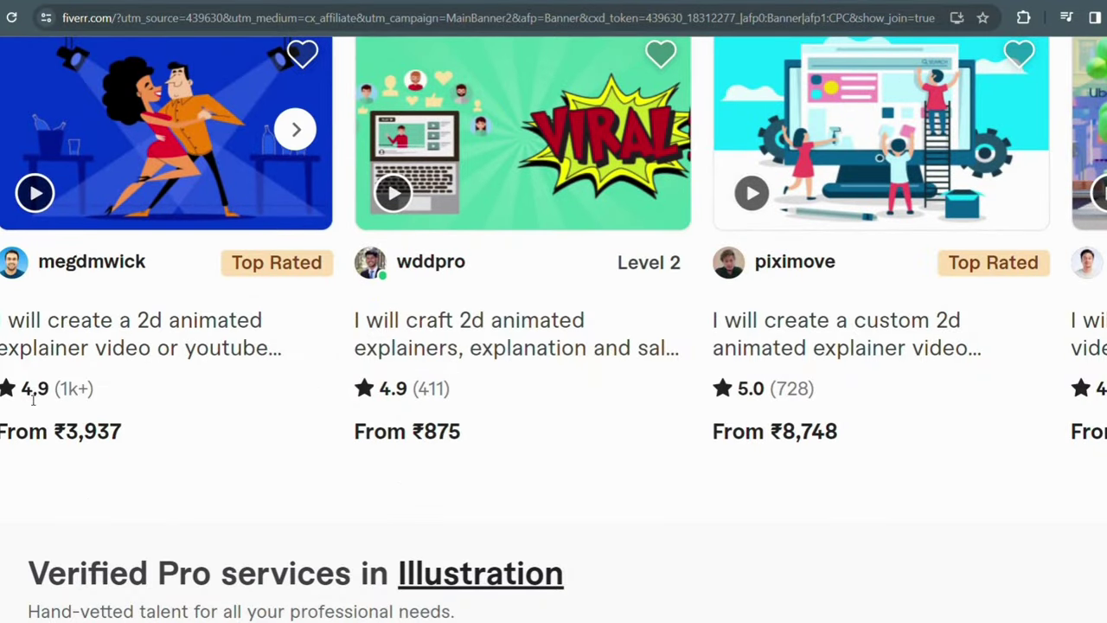
click(139, 430)
scroll(447, 356, down, 10)
scroll(446, 357, down, 8)
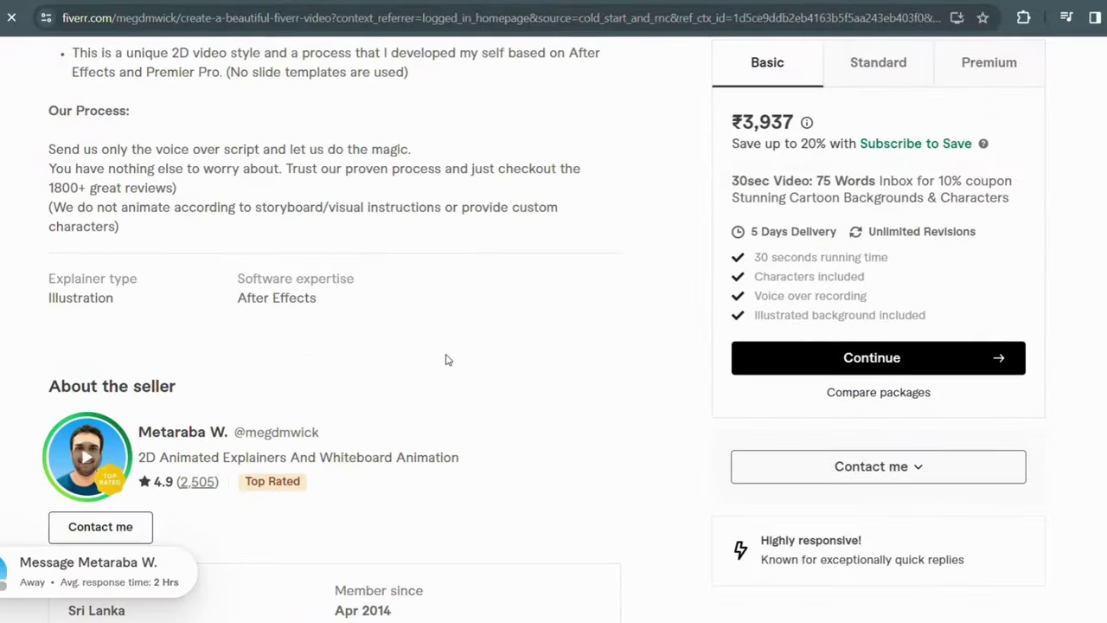
scroll(59, 230, up, 1)
scroll(59, 230, up, 5)
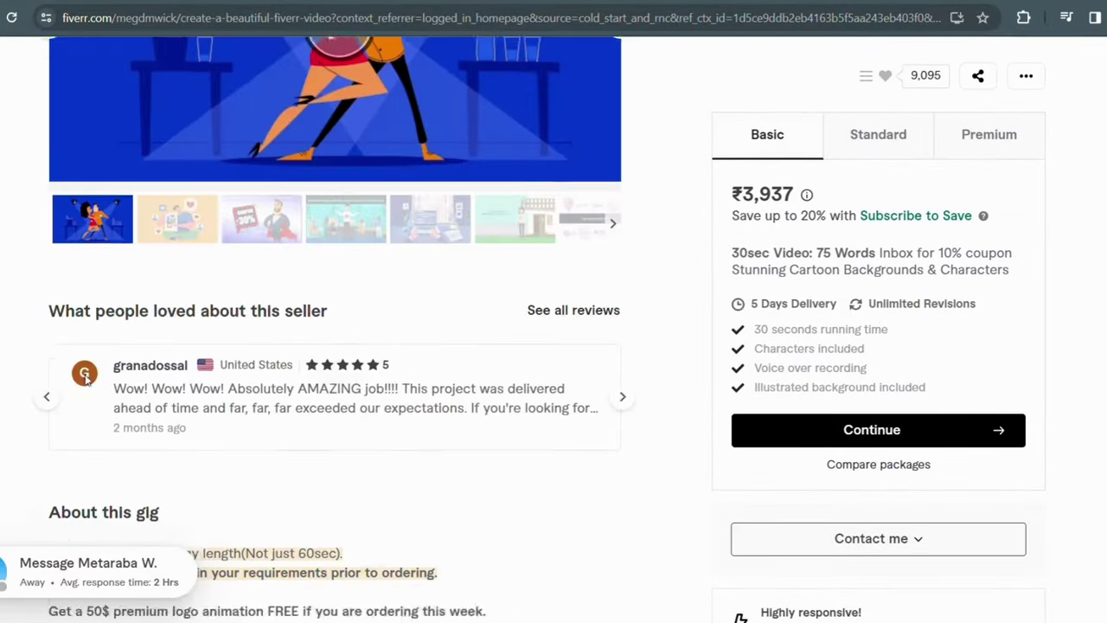
key(alt+Left)
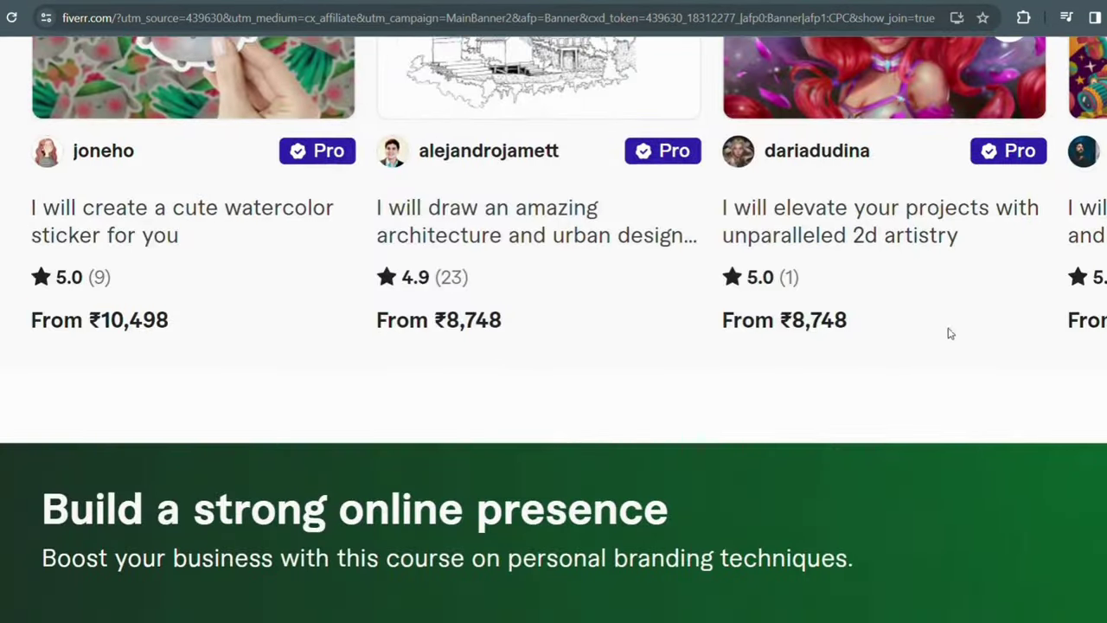
Examine the popular gigs and Verified Pro illustration services on the Fiverr home page, comparing their starting prices
scroll(946, 329, up, 7)
scroll(506, 335, up, 5)
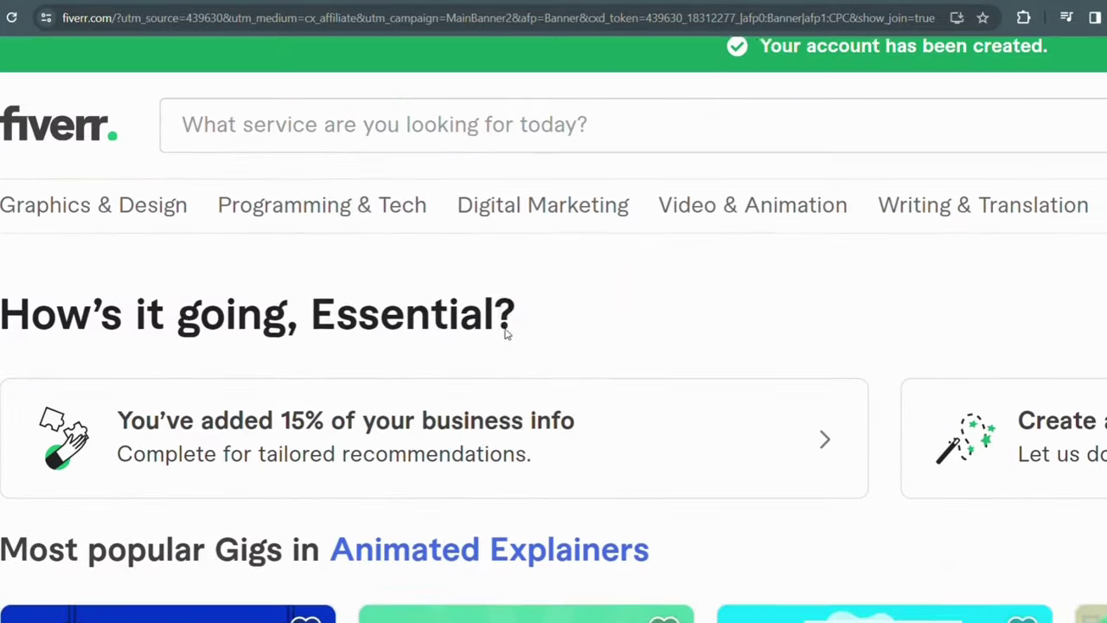
scroll(506, 334, down, 2)
key(ctrl+minus)
key(ctrl+minus)
key(ctrl+minus)
scroll(505, 335, down, 5)
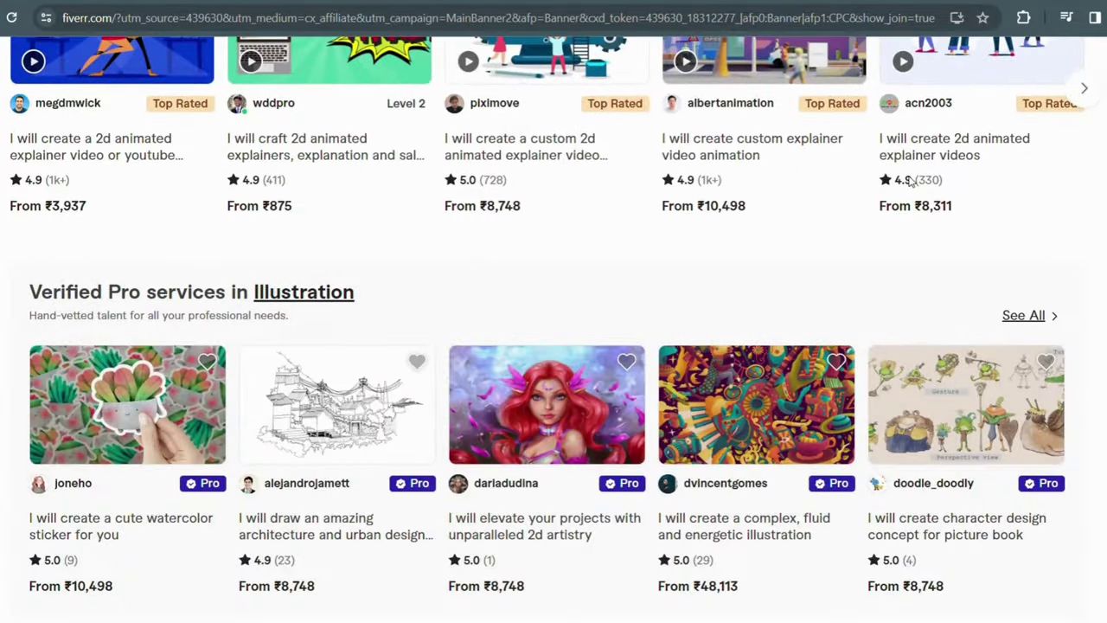
scroll(912, 182, down, 8)
scroll(976, 348, up, 7)
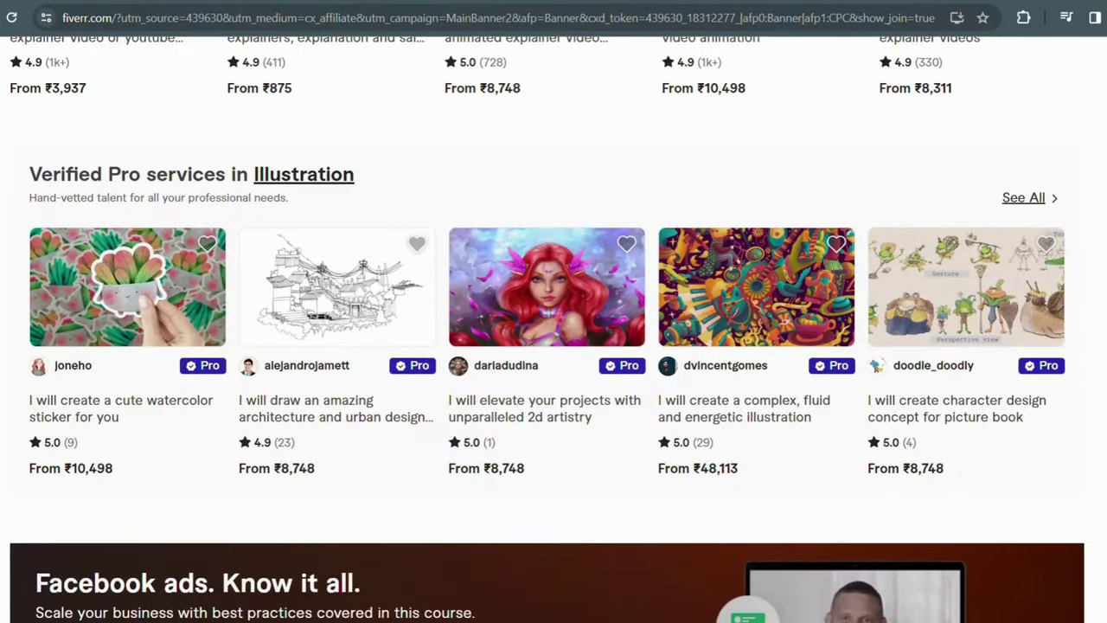
Search the web for "amazon" in a new browser tab and open the sponsored Amazon India shopping result
key(ctrl+t)
text(amazon)
key(Return)
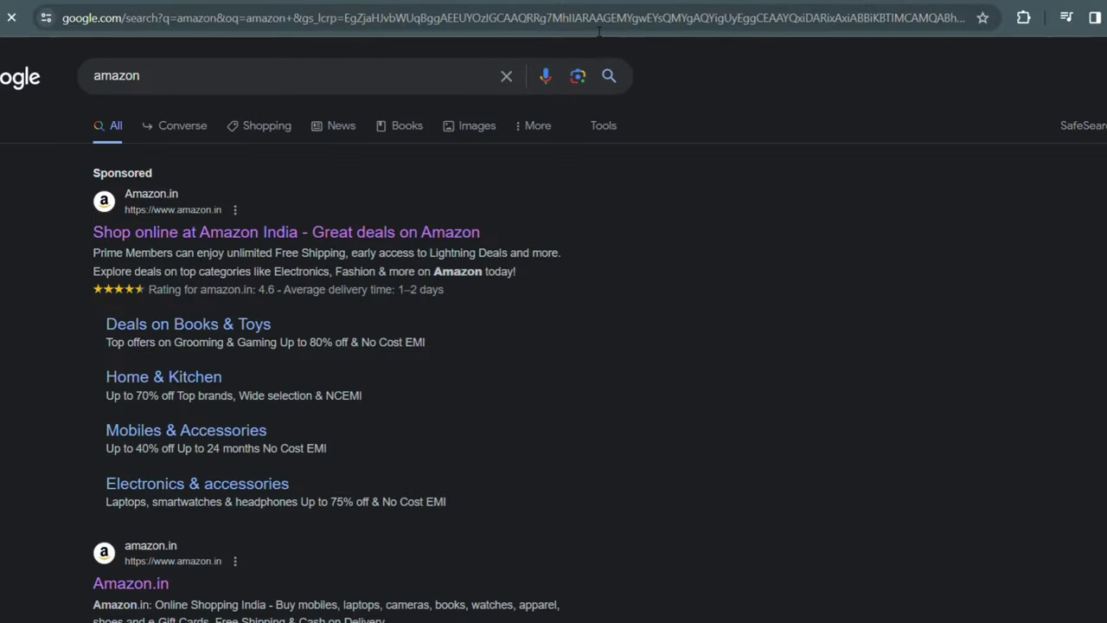
click(388, 228)
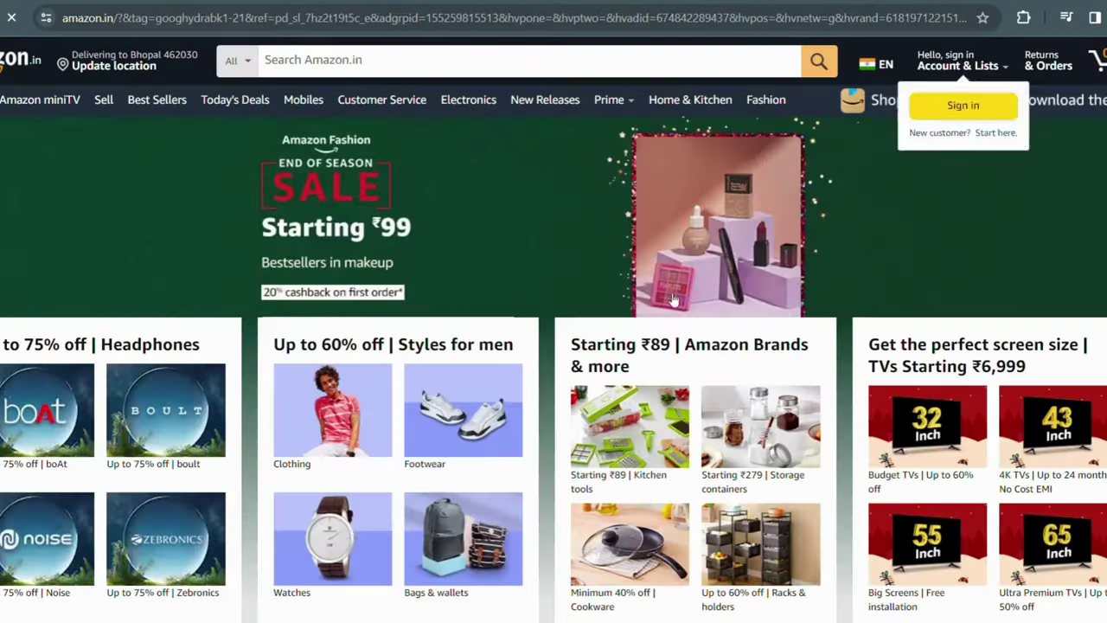
Open Amazon's refrigerator offers and copy the full product title of the LG 242 L 3 Star double door refrigerator
scroll(669, 296, down, 6)
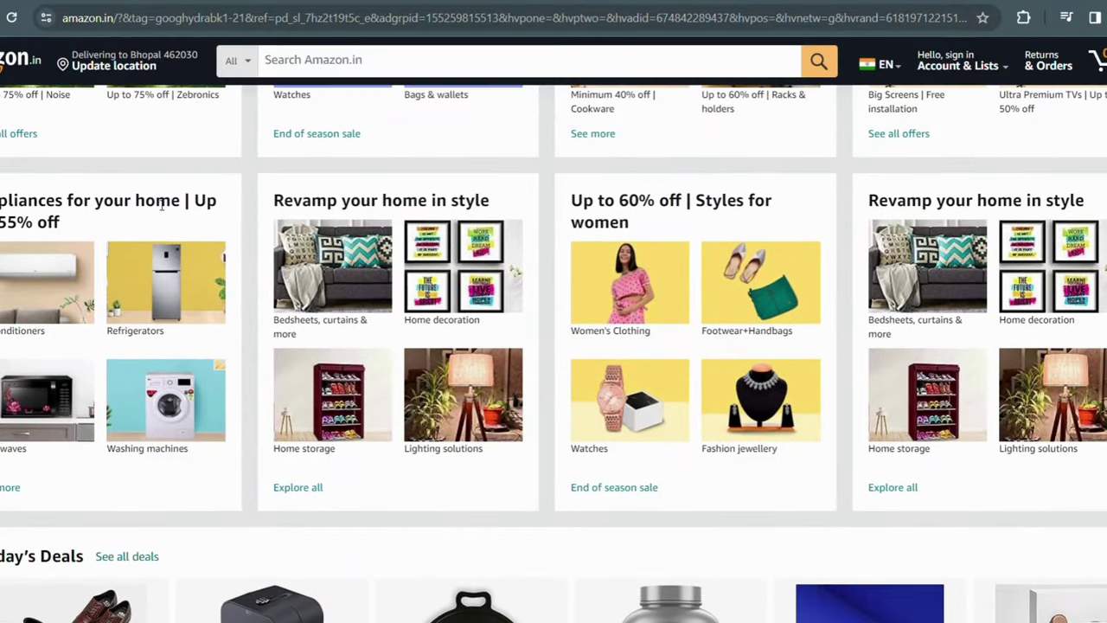
click(140, 302)
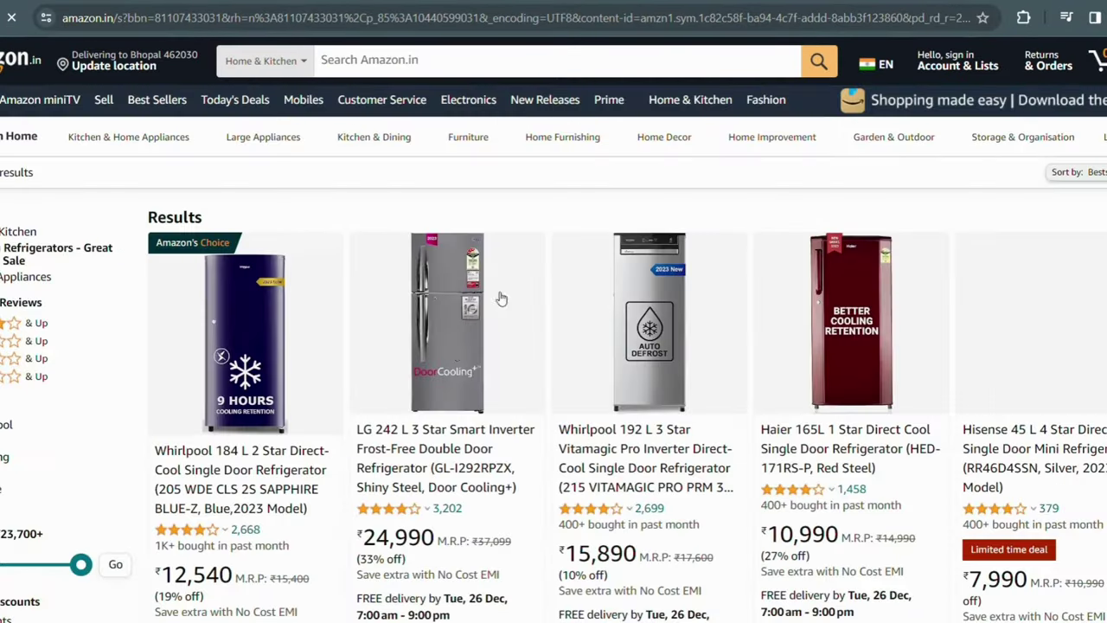
scroll(346, 301, down, 2)
drag(354, 274, 520, 326)
key(ctrl+c)
Search the web for "chat gpt" in a new browser tab and open ChatGPT
key(ctrl+t)
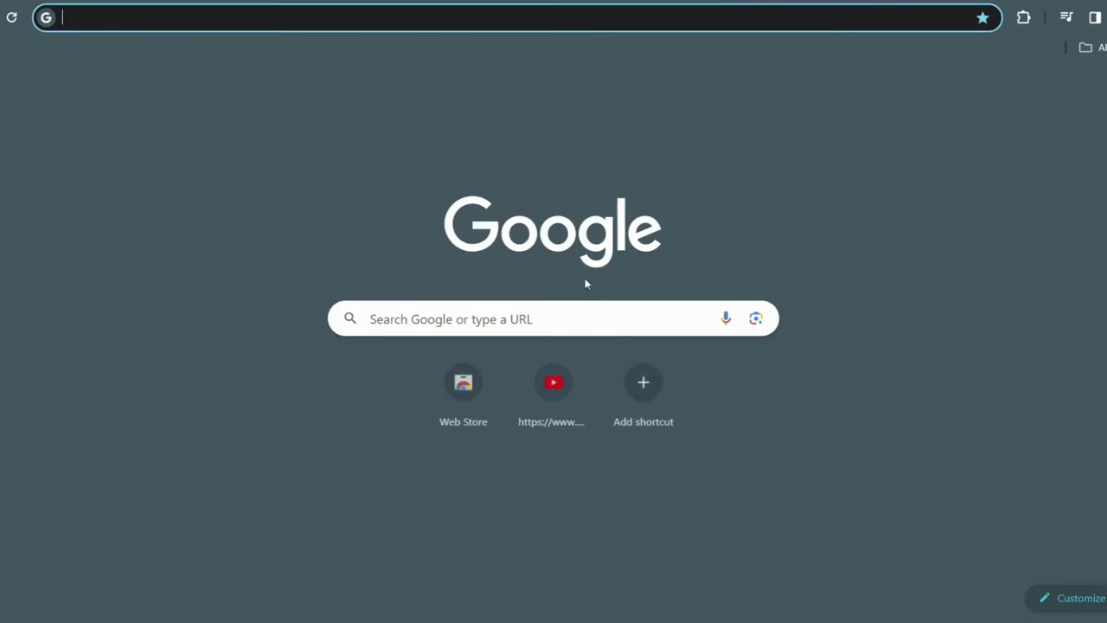
click(586, 315)
text(chat)
click(540, 356)
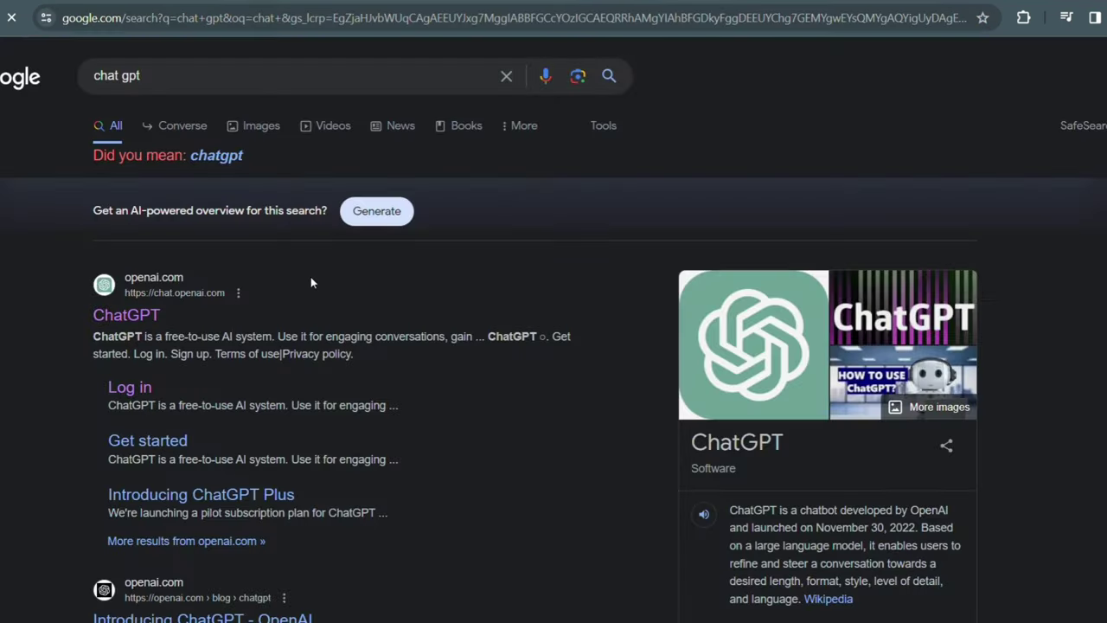
click(121, 314)
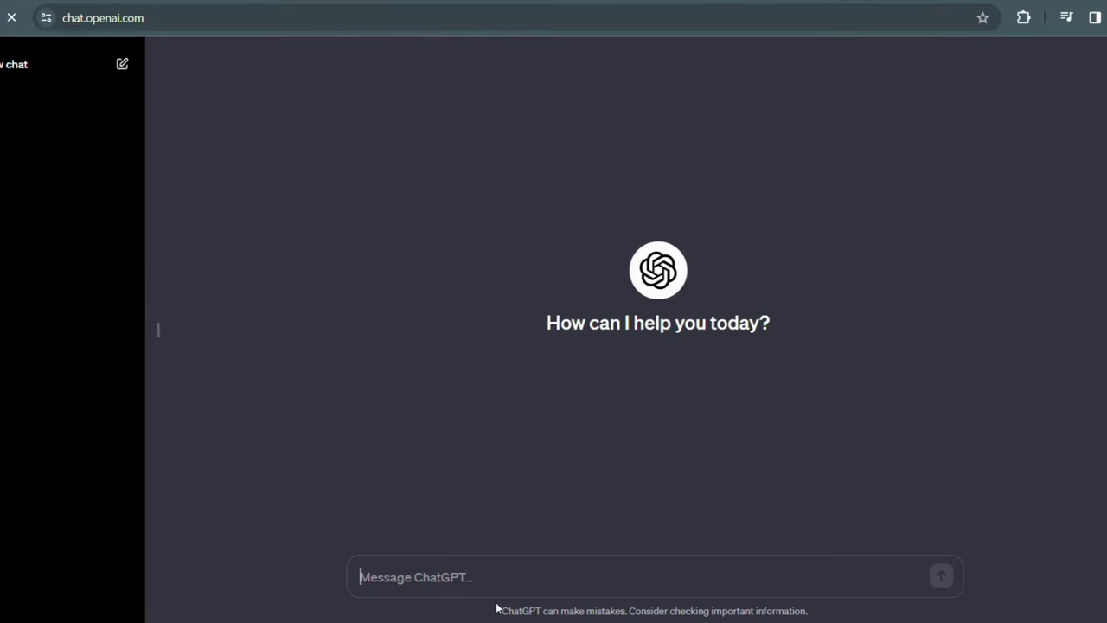
Send ChatGPT the prompt "write a product description" followed by the copied LG refrigerator title, and review the generated description
text(write a product description)
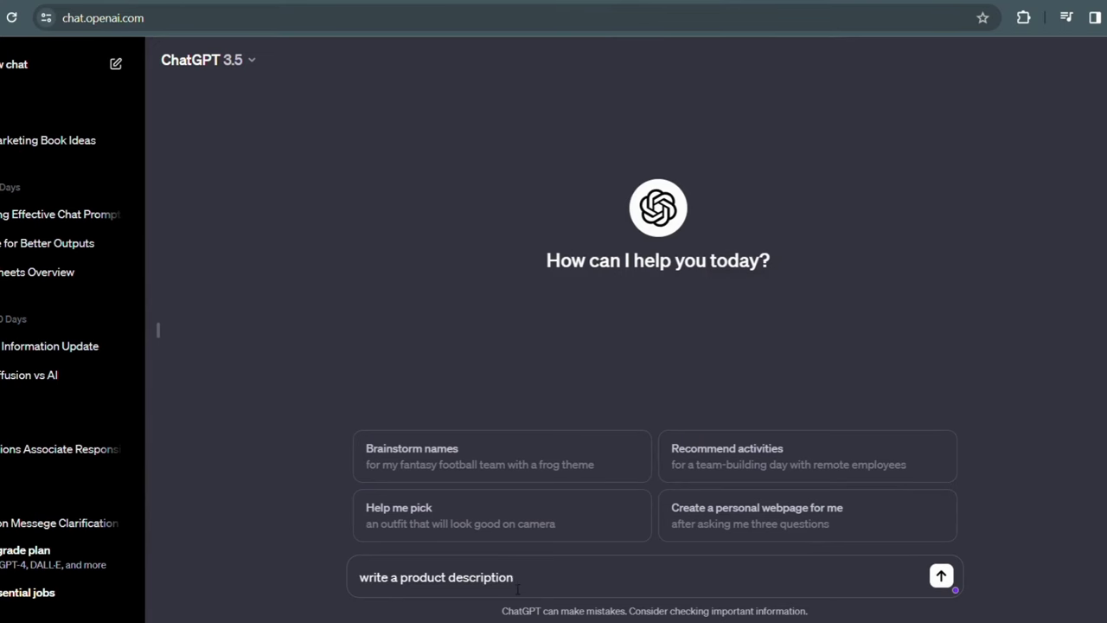
key(ctrl+v)
key(Return)
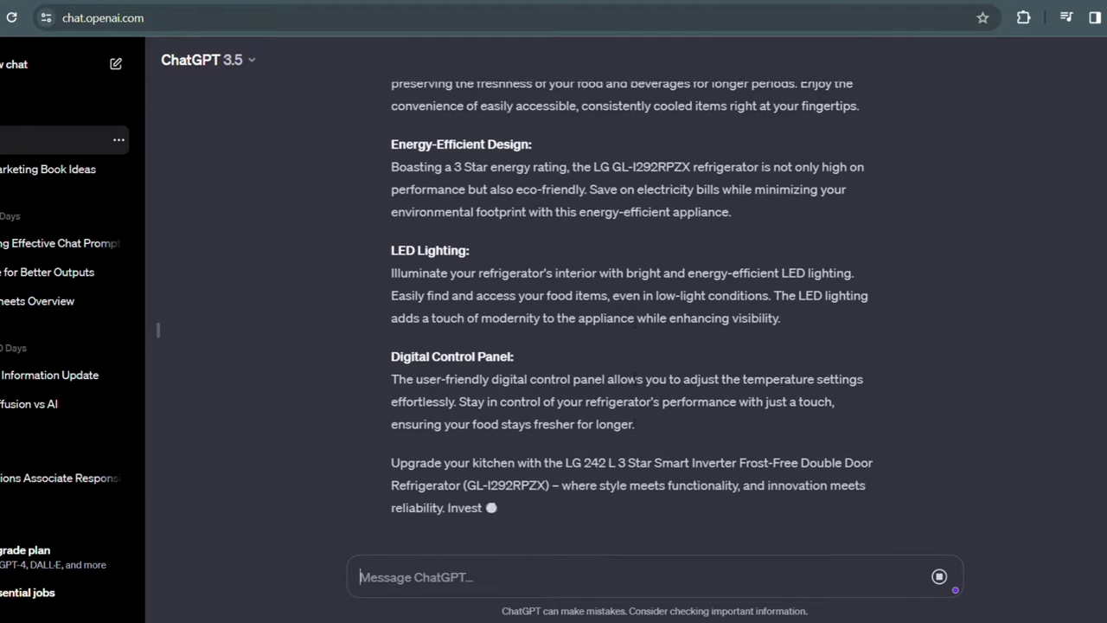
scroll(643, 525, up, 7)
scroll(643, 525, up, 2)
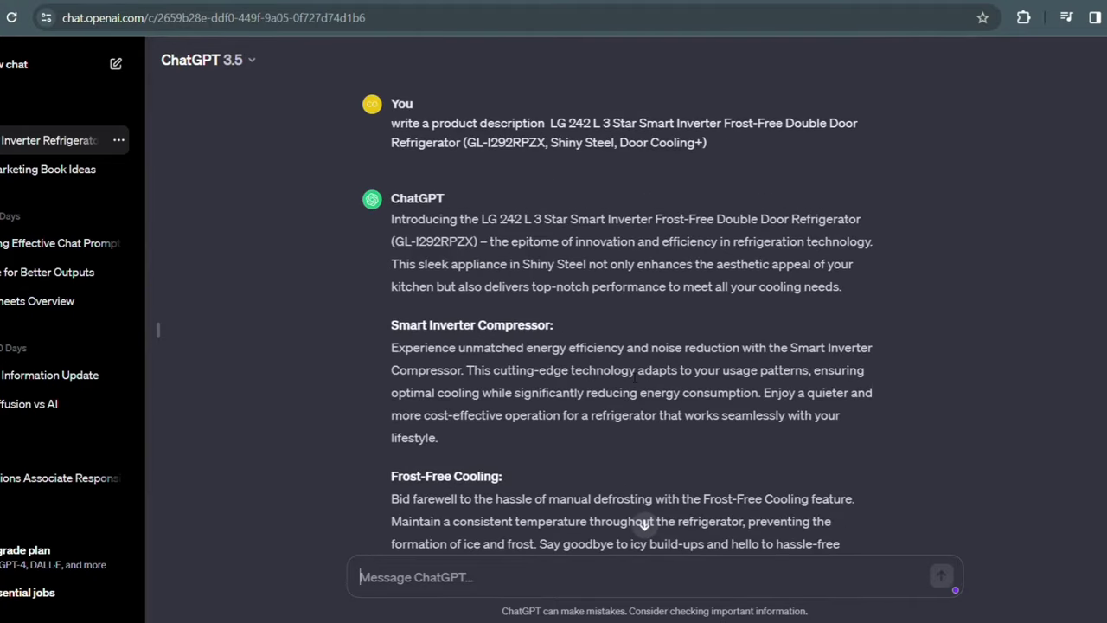
Reuse the refrigerator description prompt, adding "limits 150 words" before the product title, and send it to ChatGPT
drag(391, 123, 708, 149)
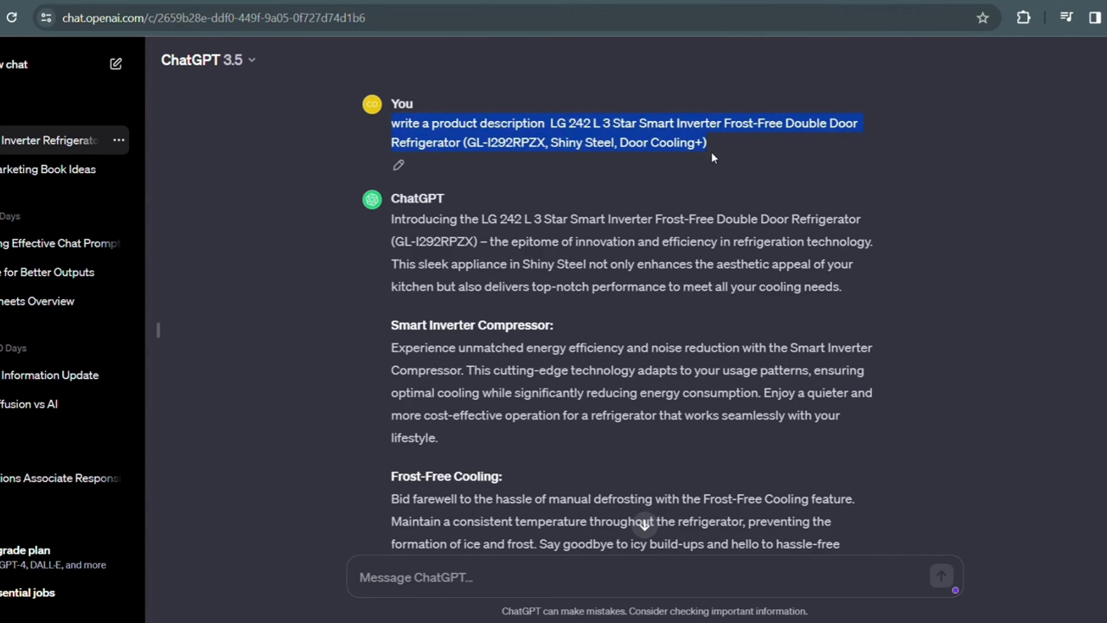
key(ctrl+c)
click(475, 576)
key(ctrl+v)
click(516, 558)
text(limit)
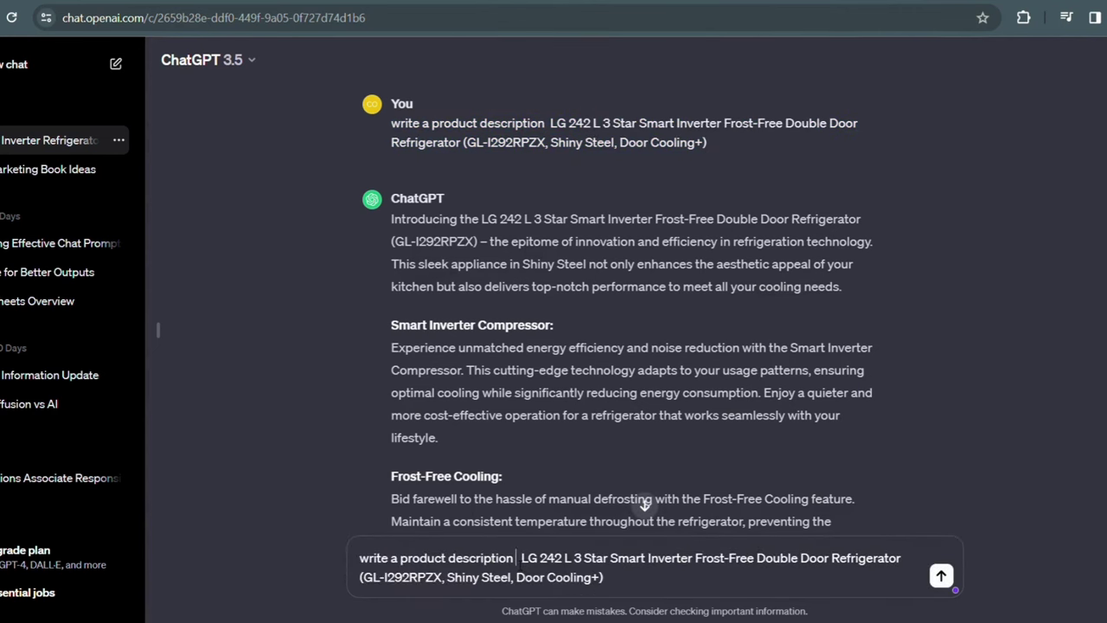
text( 150 words)
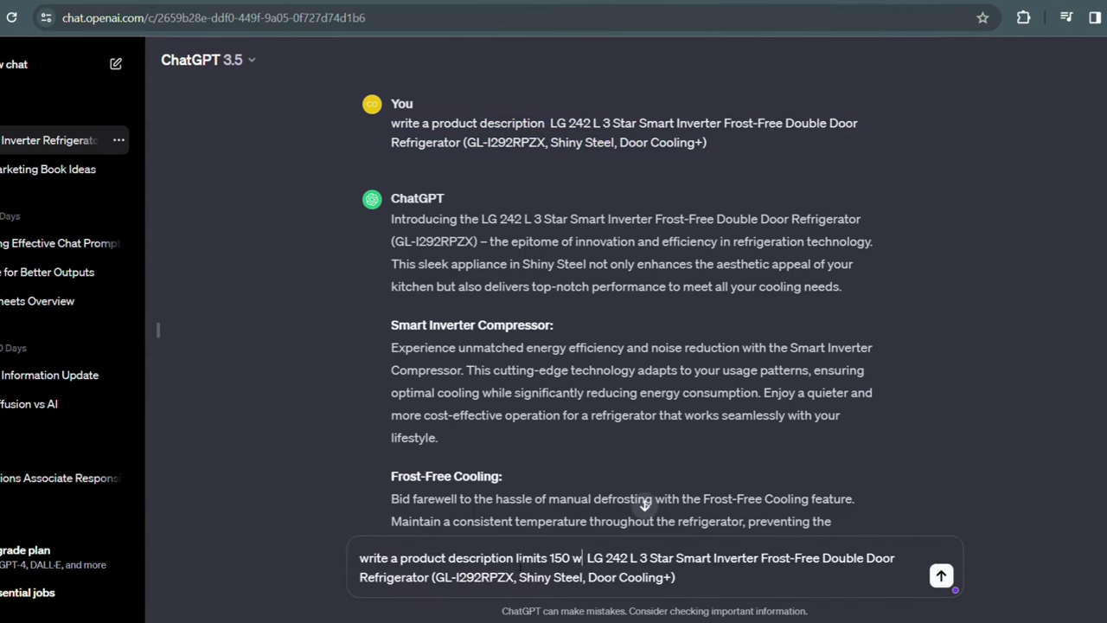
key(Return)
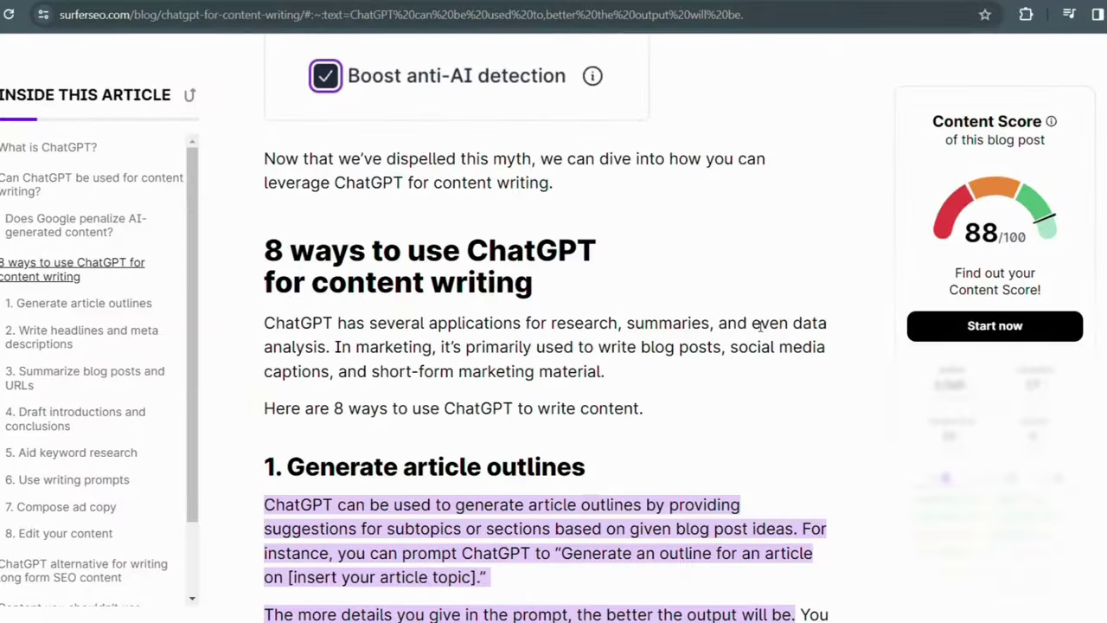
Examine the Surfer SEO article's section on using ChatGPT for content writing, including its advice on generating article outlines
scroll(761, 324, up, 1)
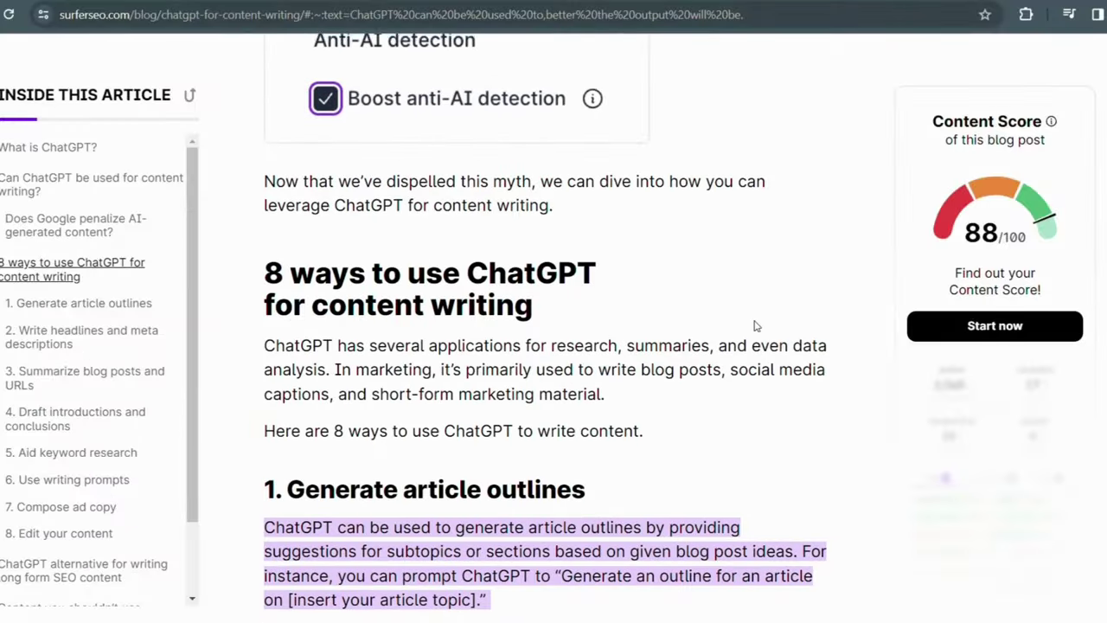
scroll(760, 325, down, 1)
scroll(760, 325, down, 3)
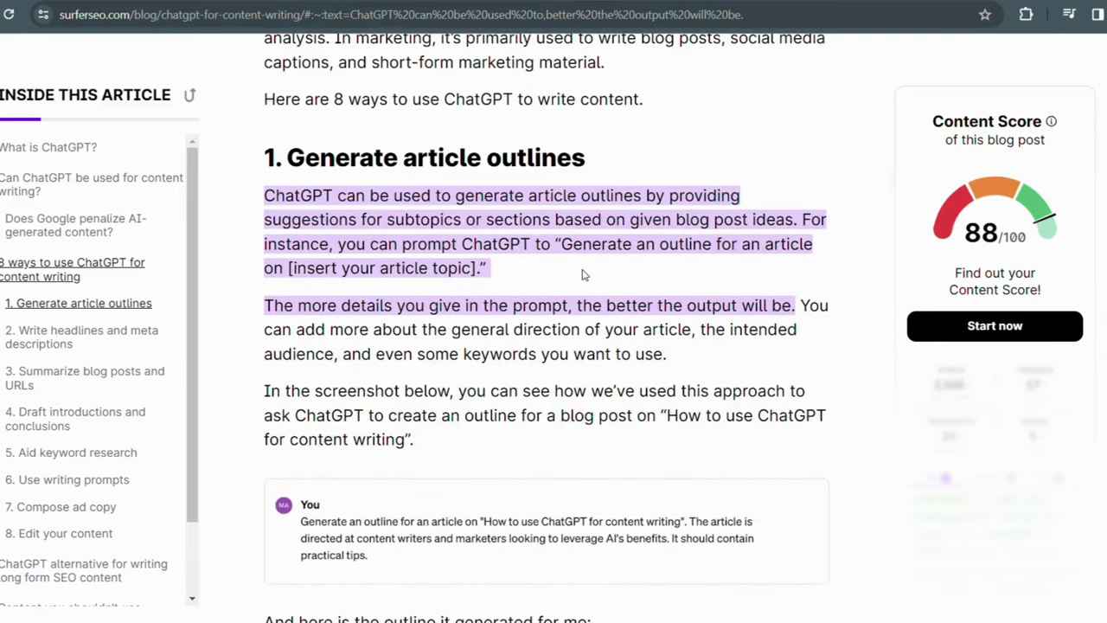
Examine the Surfer SEO article's eight ways to use ChatGPT for content writing, from article outlines through ad copy
scroll(582, 274, up, 3)
scroll(582, 274, down, 5)
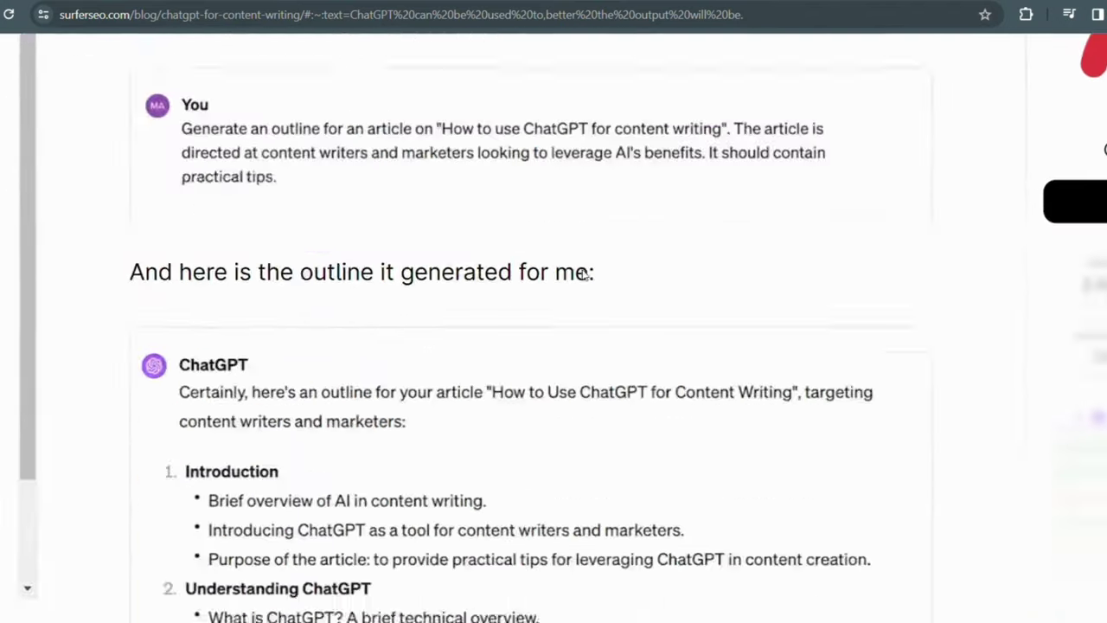
scroll(582, 274, down, 20)
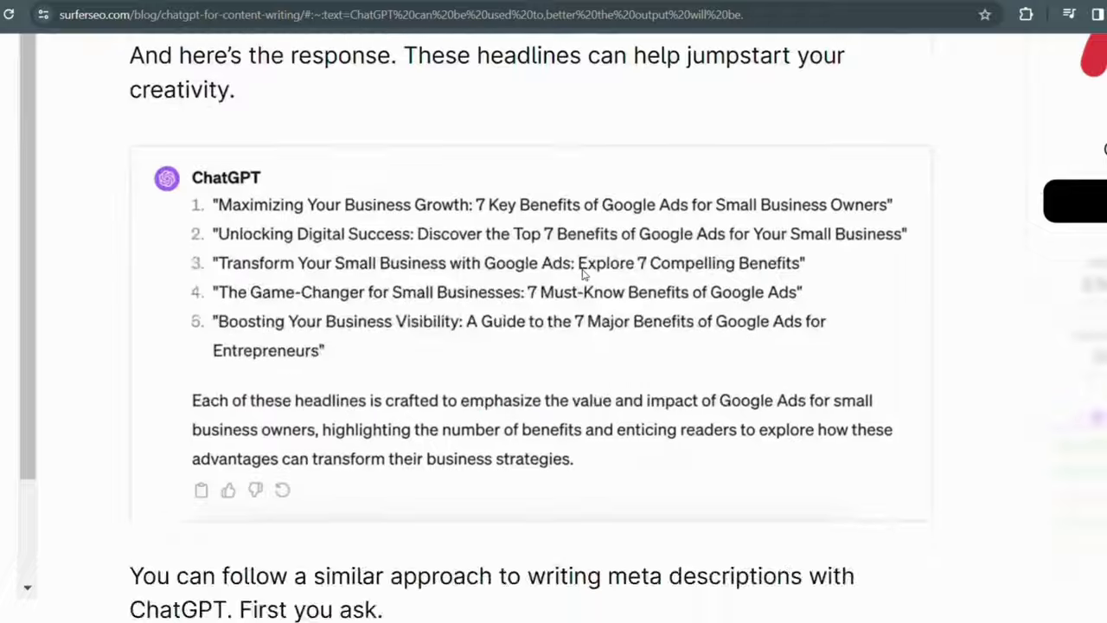
scroll(582, 274, down, 15)
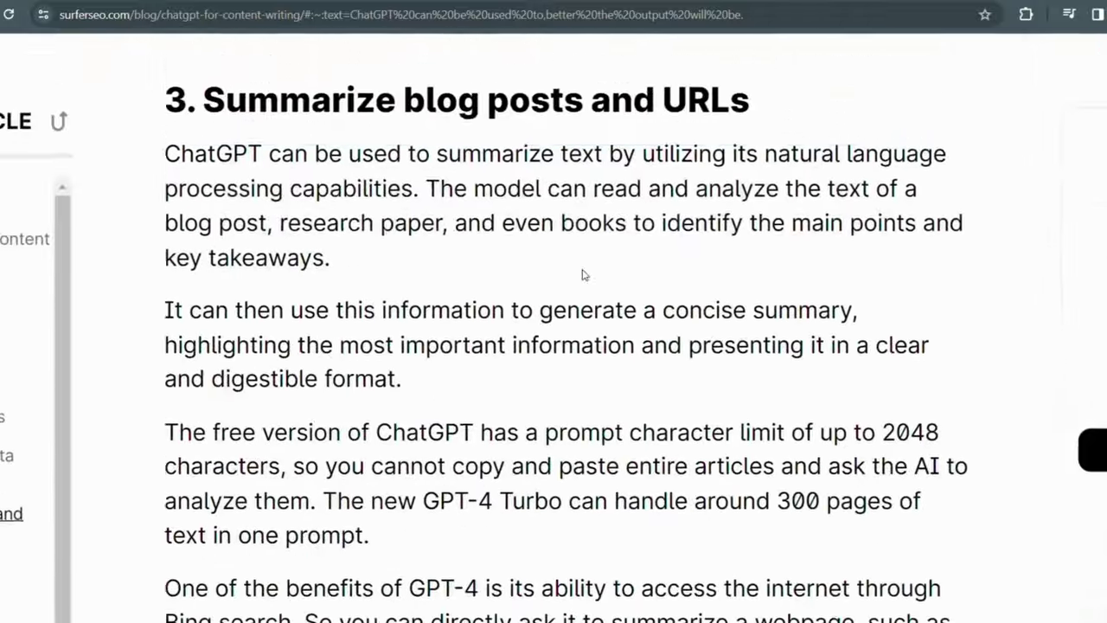
scroll(582, 274, down, 10)
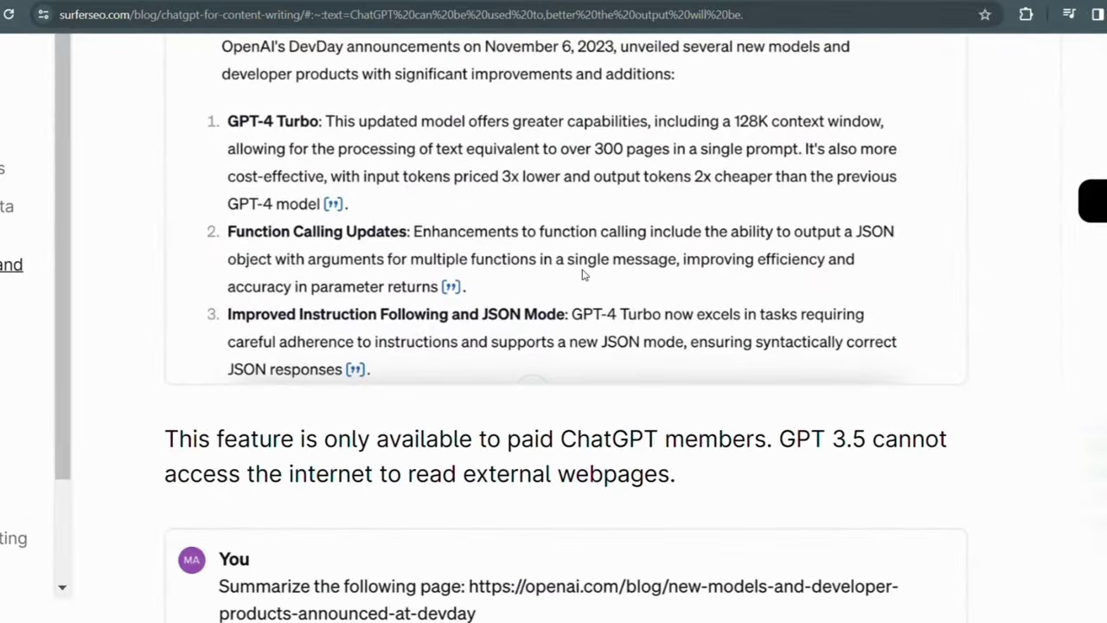
scroll(582, 274, down, 10)
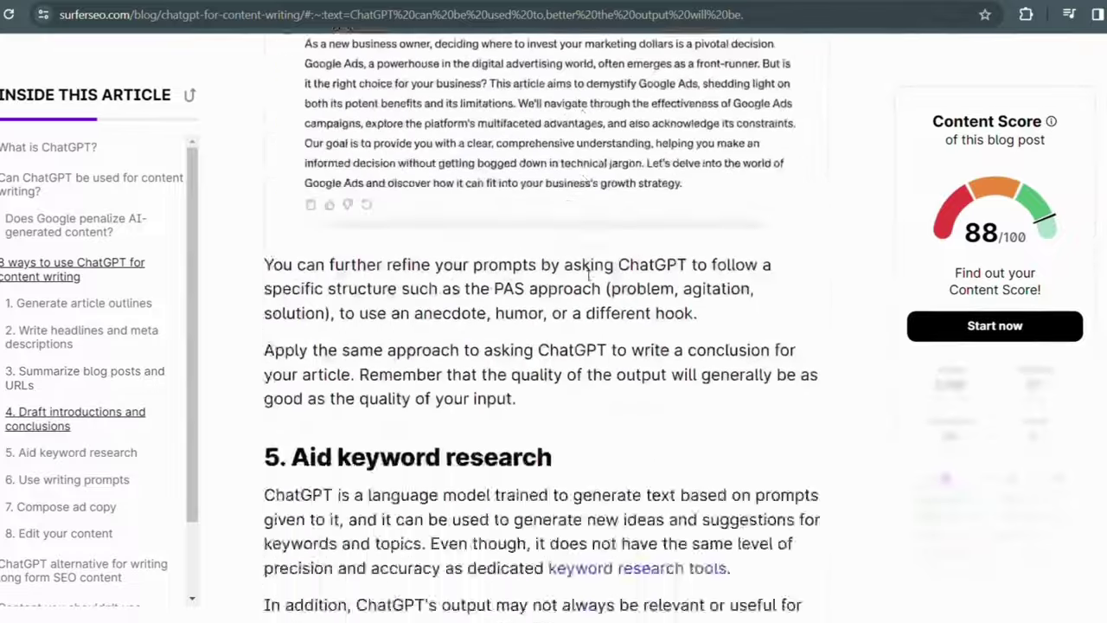
scroll(582, 274, down, 6)
scroll(582, 274, down, 8)
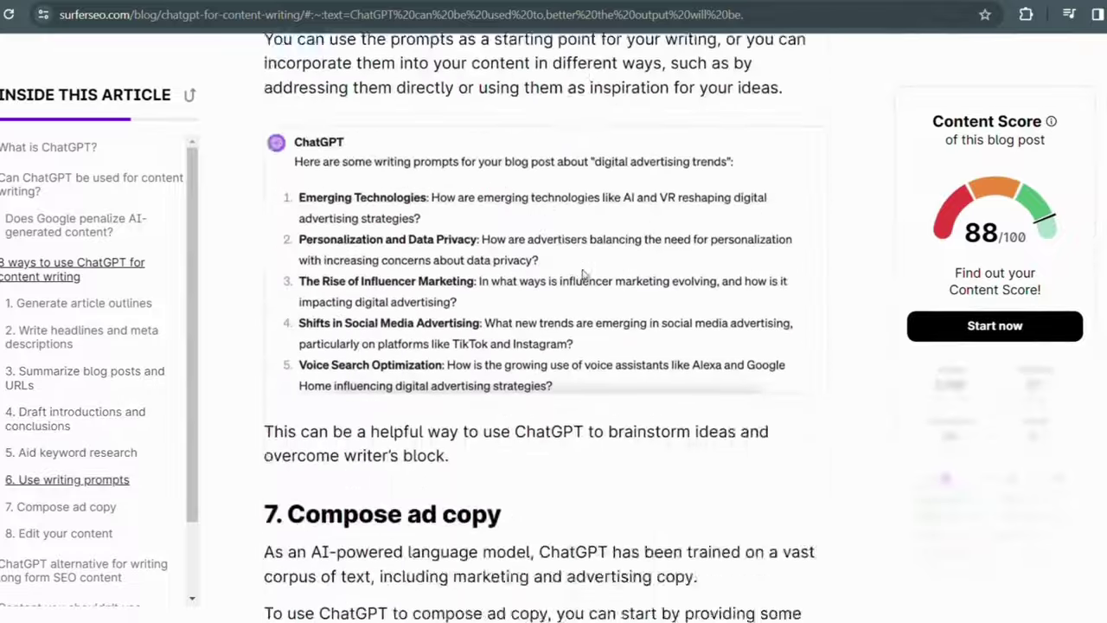
scroll(582, 274, down, 7)
scroll(582, 274, down, 5)
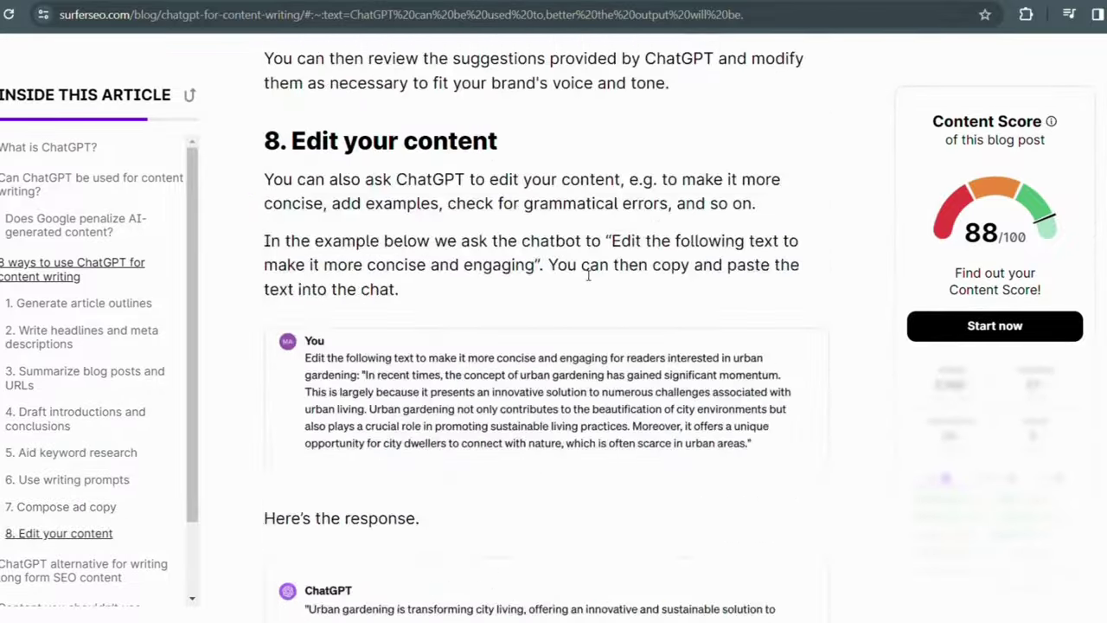
Examine the article's "Edit your content" example and its section on a ChatGPT alternative for long form SEO content
scroll(588, 272, up, 3)
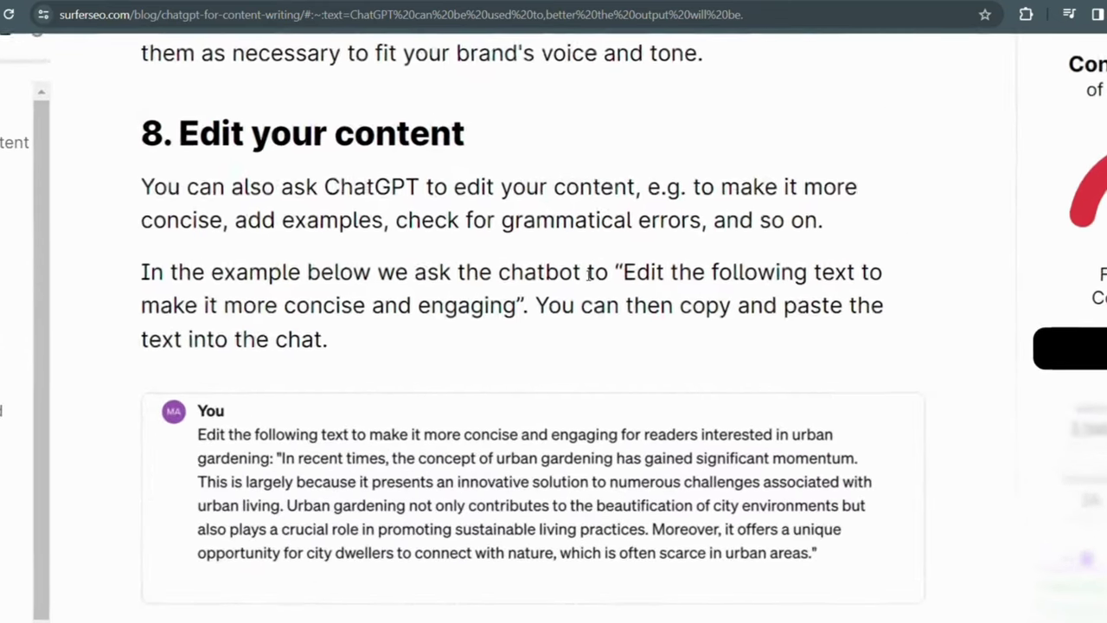
scroll(502, 364, down, 5)
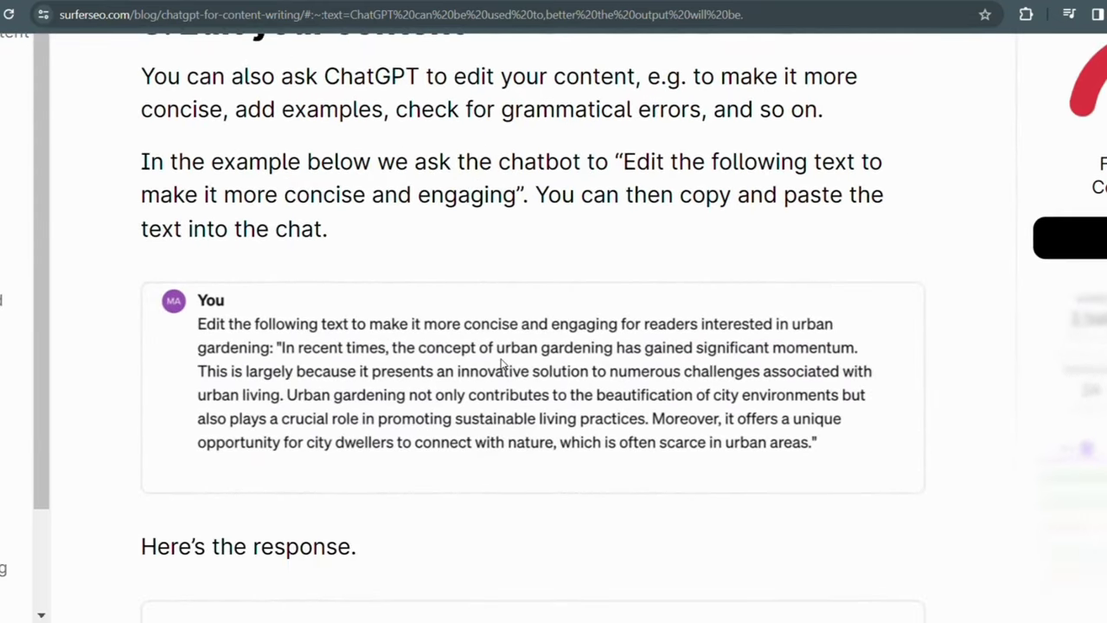
scroll(502, 364, down, 3)
scroll(502, 358, down, 3)
scroll(505, 364, down, 2)
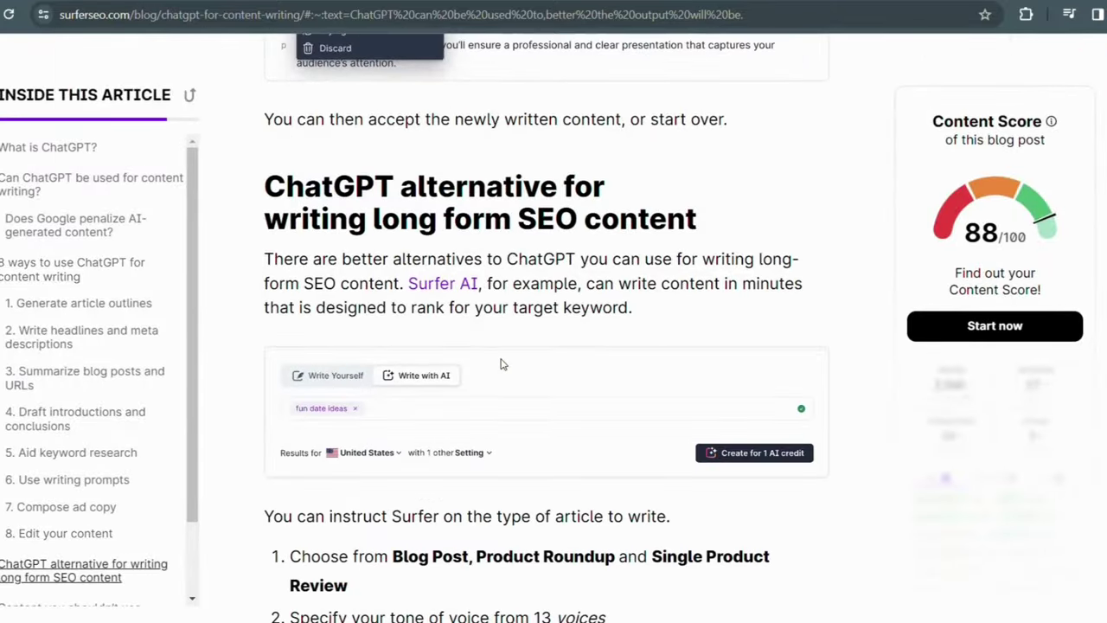
scroll(501, 364, down, 15)
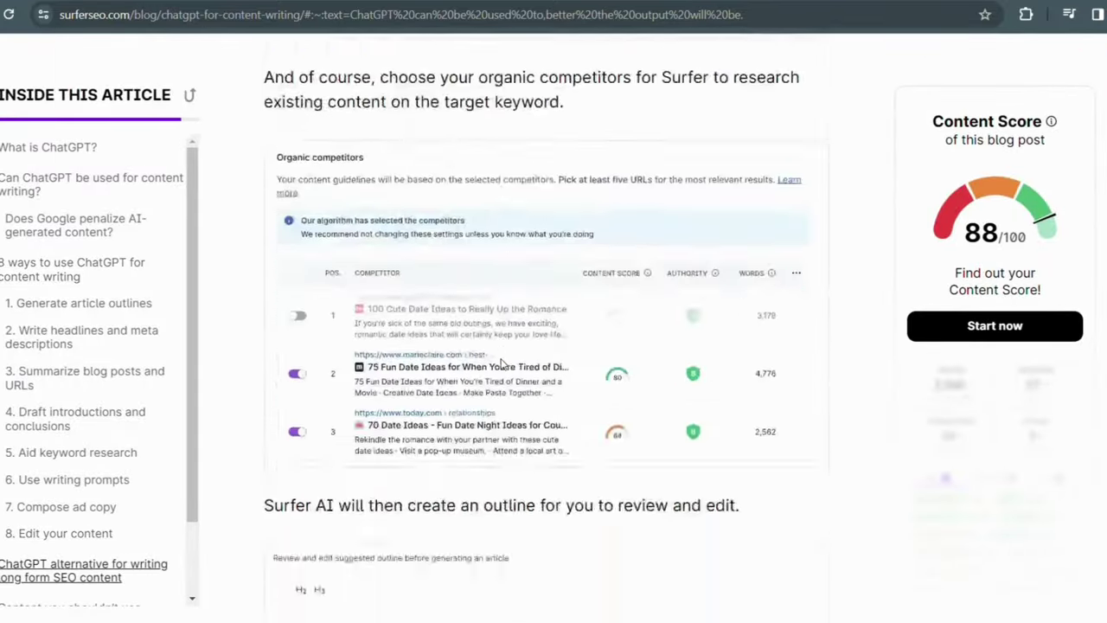
scroll(502, 364, down, 15)
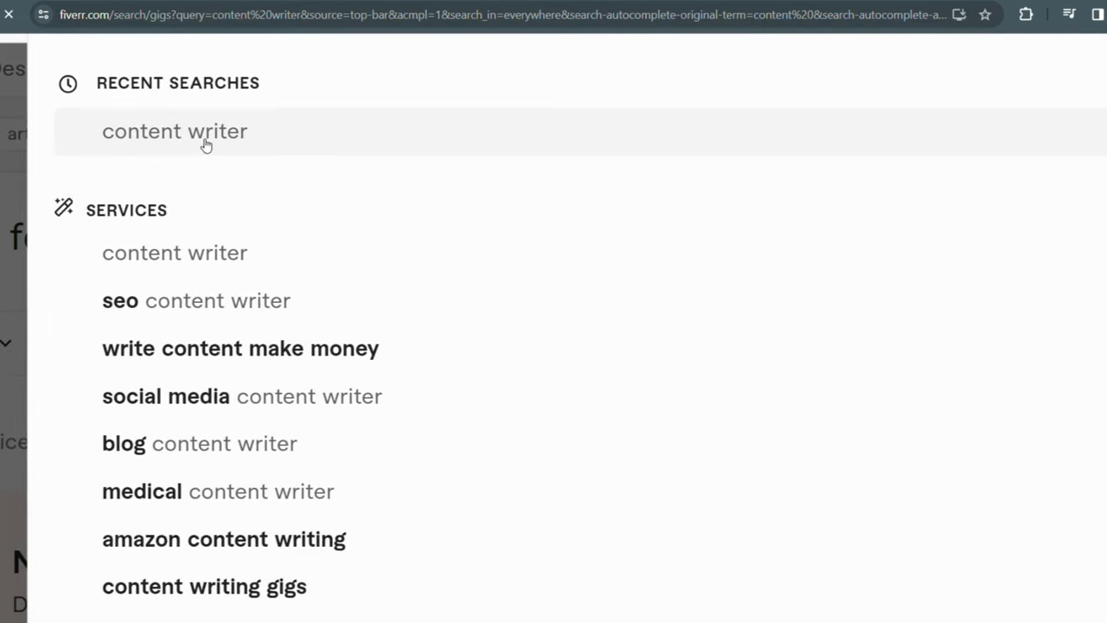
Switch to Fiverr, search for "content writer" using the recent search, and browse the listed gigs
click(208, 144)
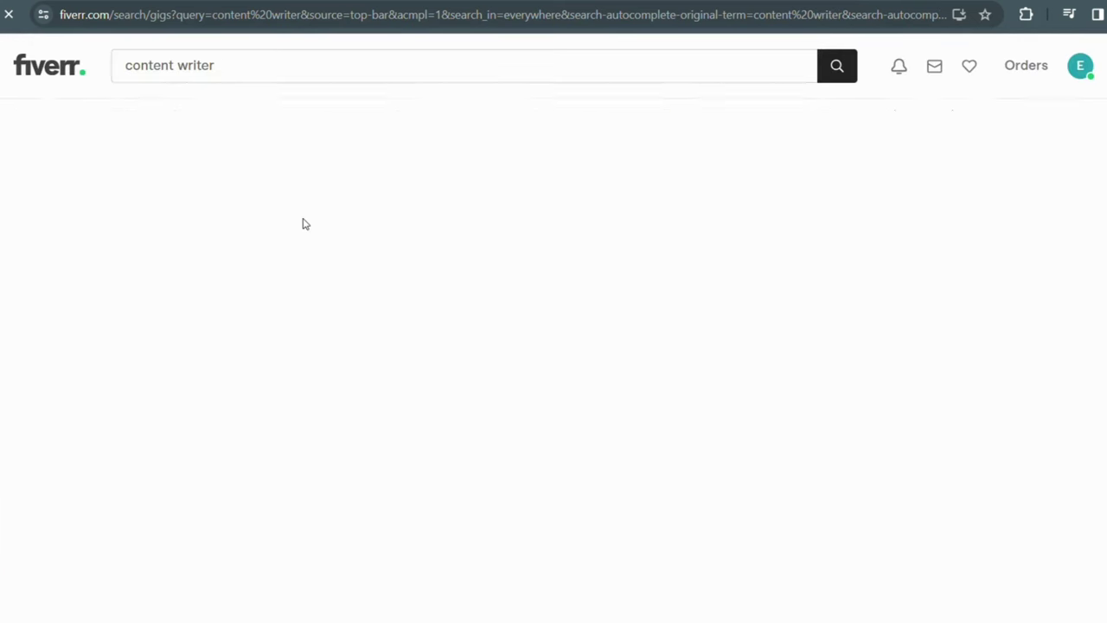
scroll(424, 318, down, 1)
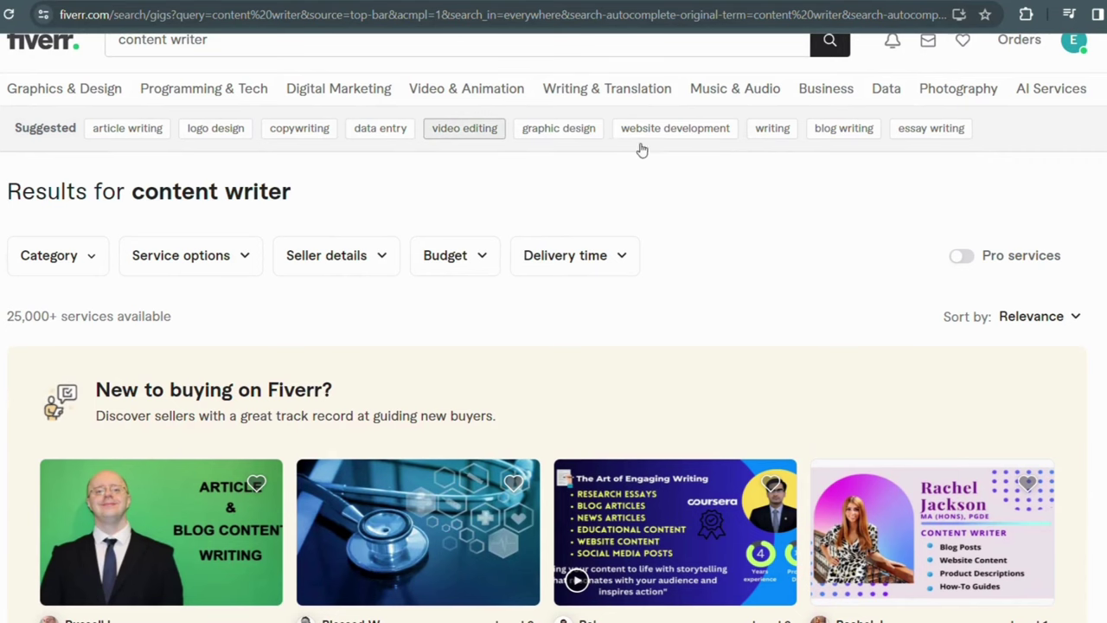
scroll(711, 301, down, 3)
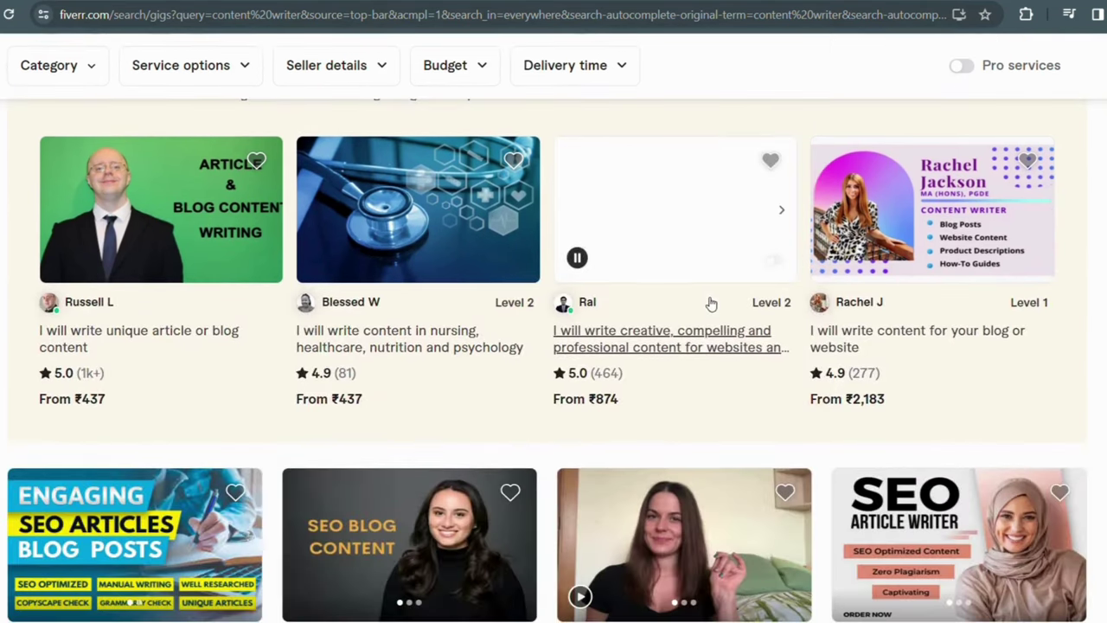
scroll(546, 415, down, 1)
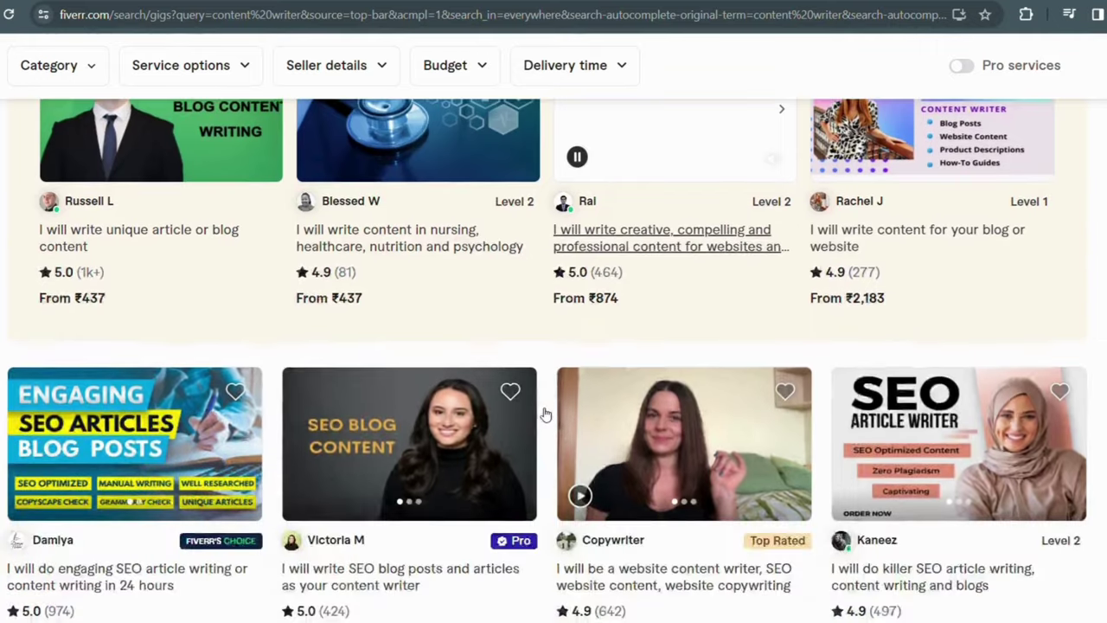
Open the gig "I will write unique article or blog content" and examine its About this gig section and optional extras
click(86, 253)
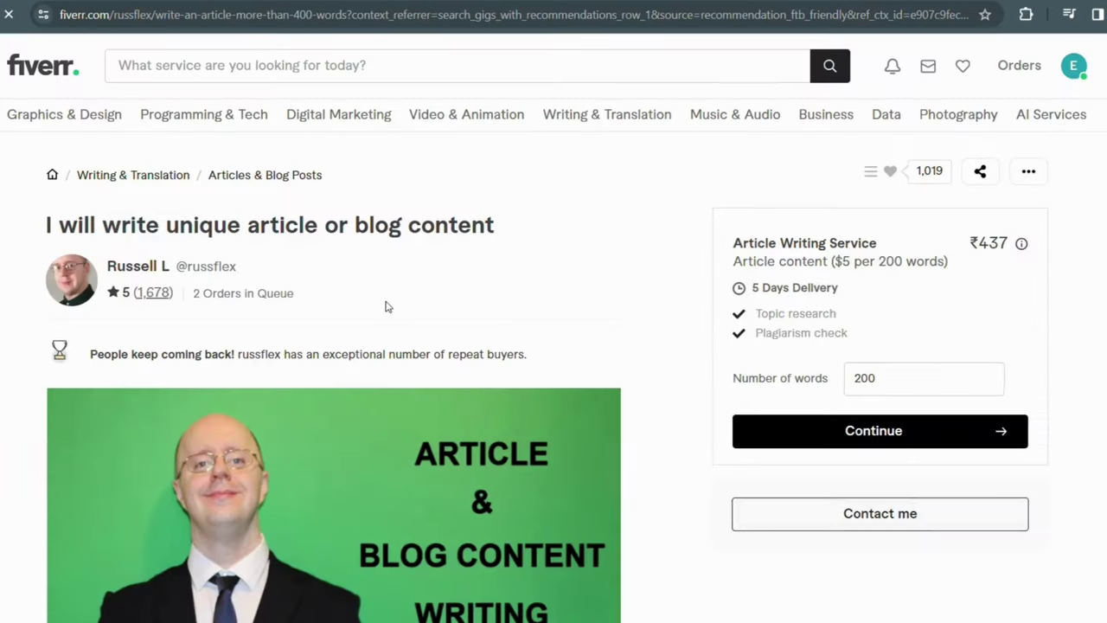
scroll(385, 301, down, 10)
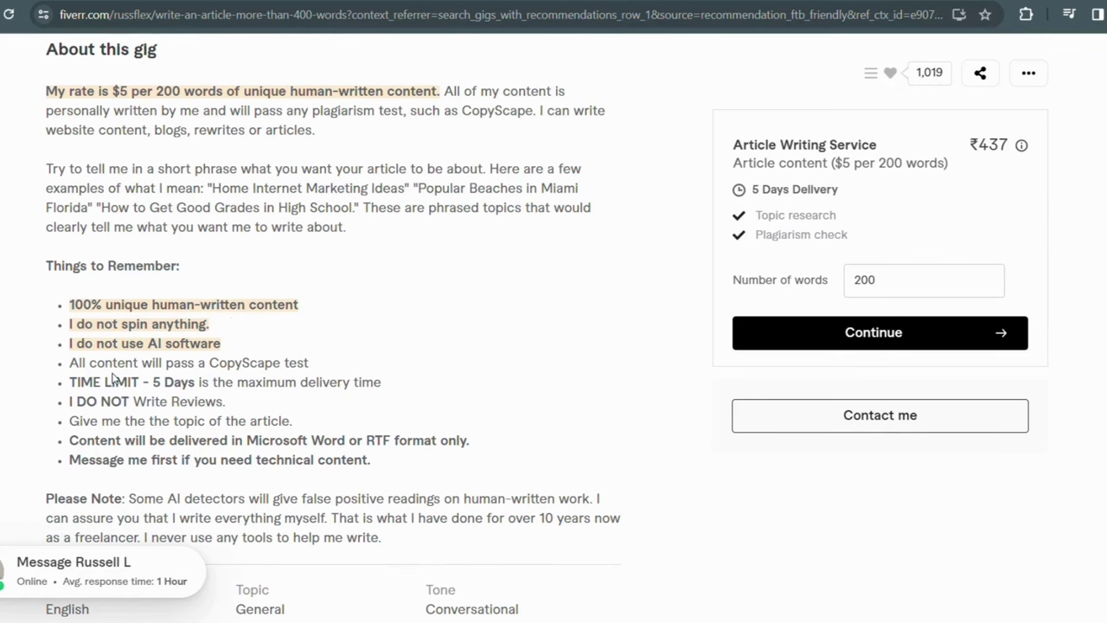
scroll(158, 401, up, 3)
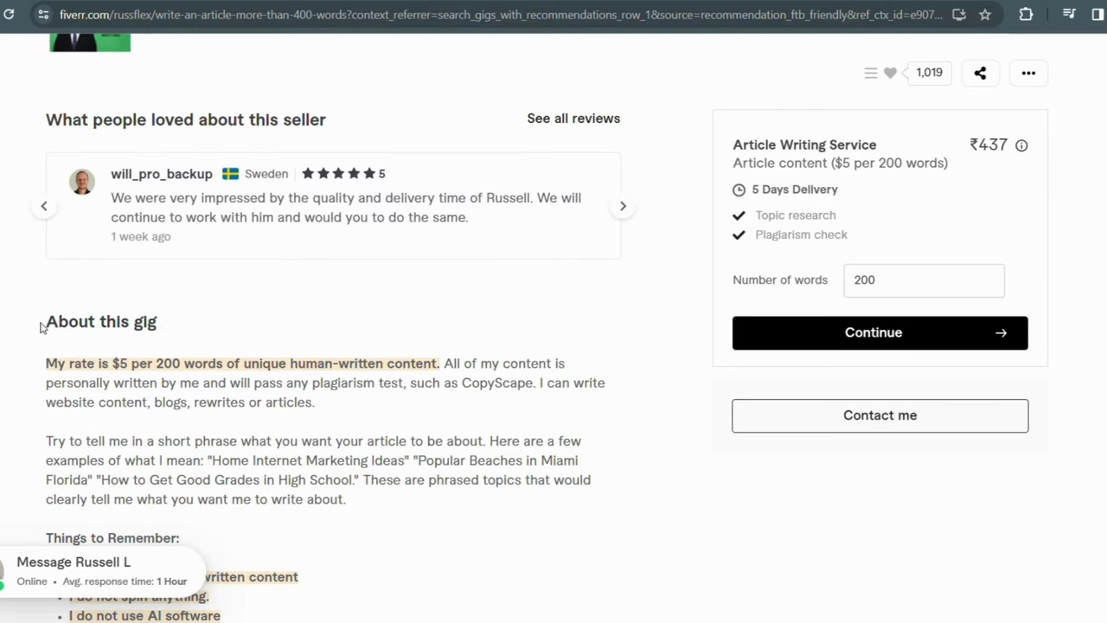
drag(46, 325, 171, 327)
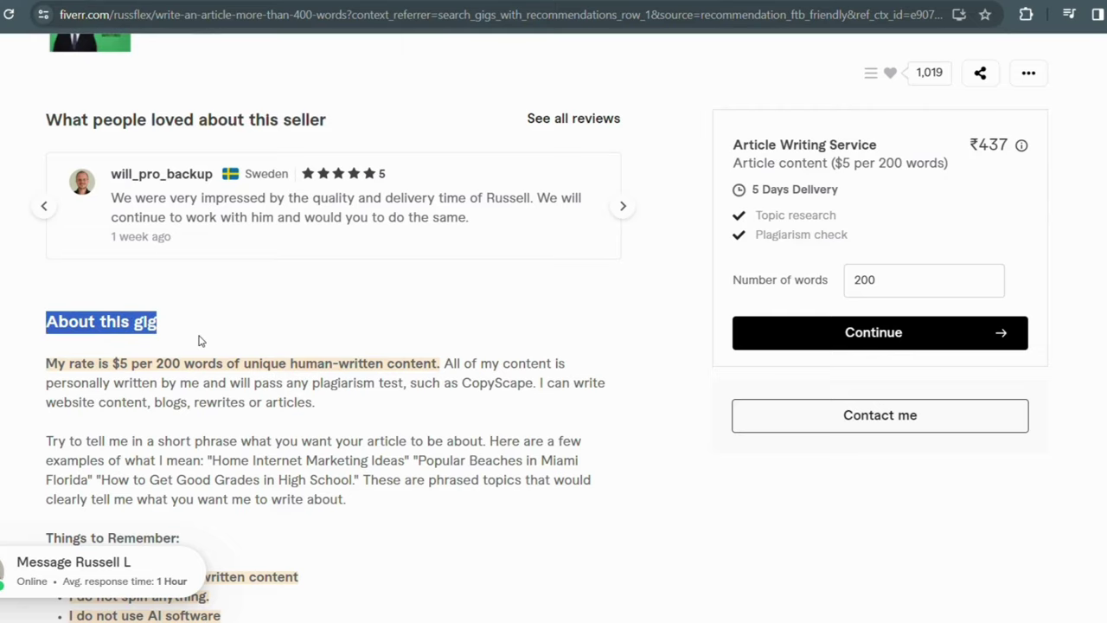
scroll(309, 423, down, 15)
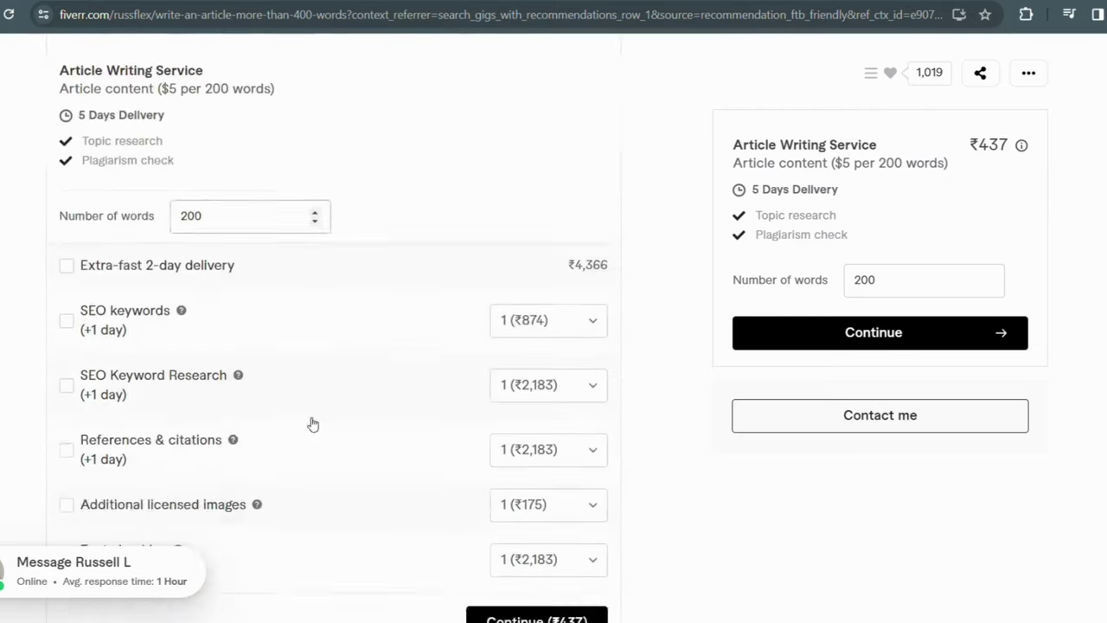
scroll(312, 423, up, 15)
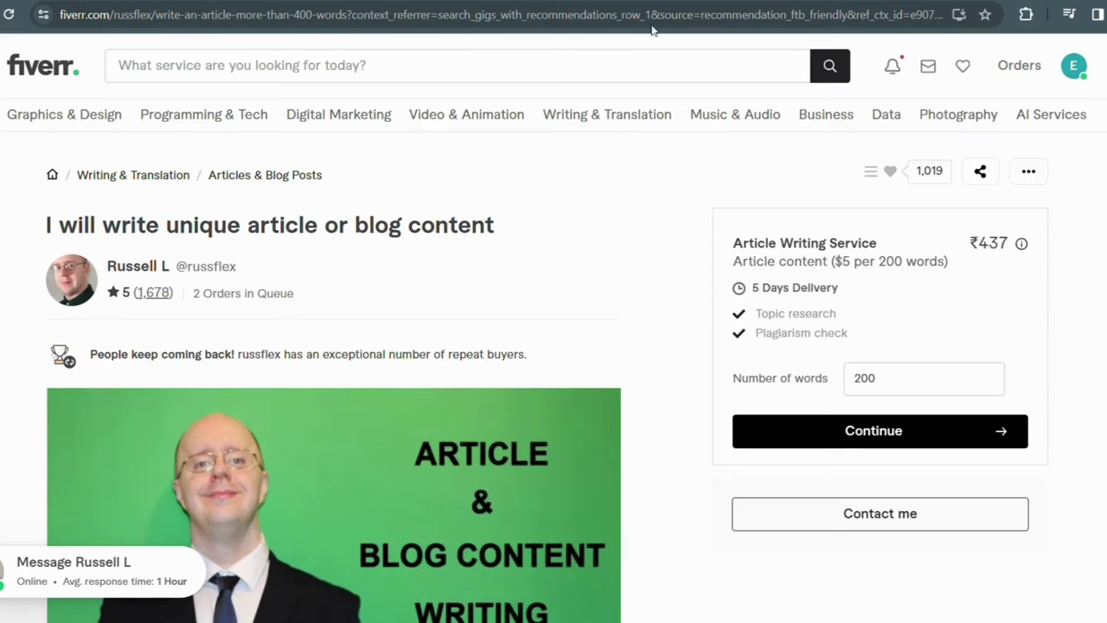
Return to the content writer results and open the suggested related search for copywriting
key(alt+Left)
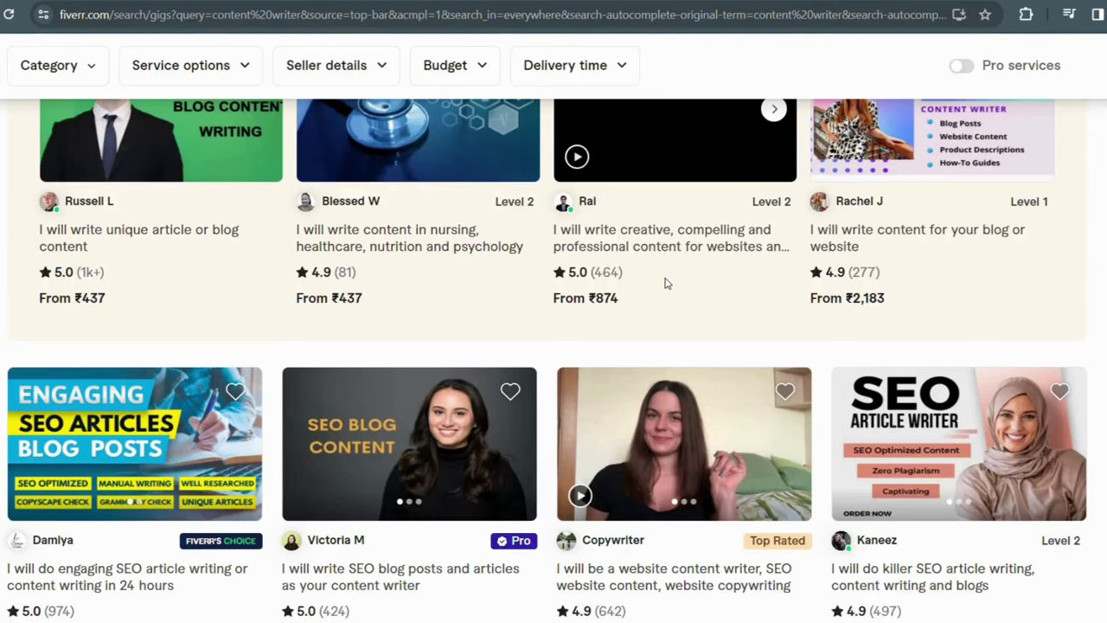
scroll(666, 283, up, 4)
scroll(666, 283, up, 2)
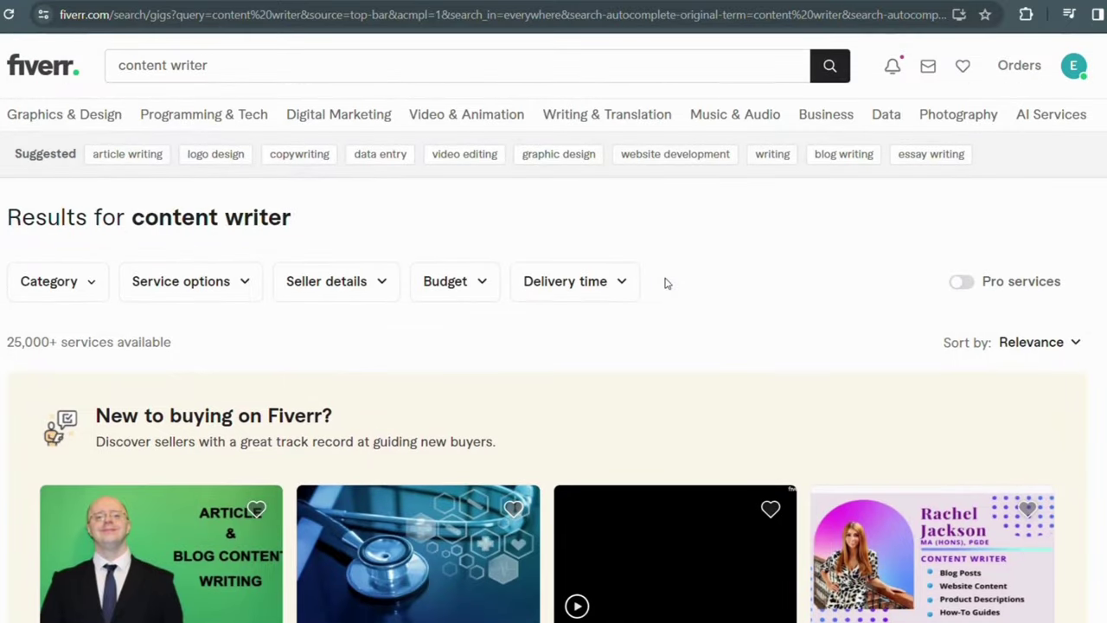
scroll(666, 284, down, 1)
scroll(665, 282, up, 1)
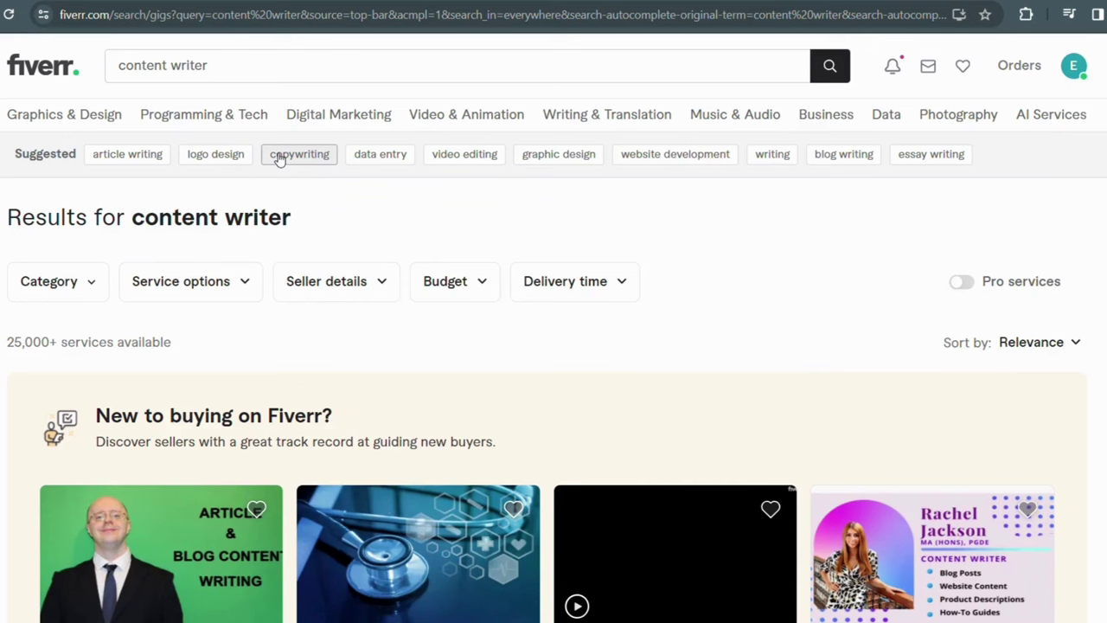
click(275, 158)
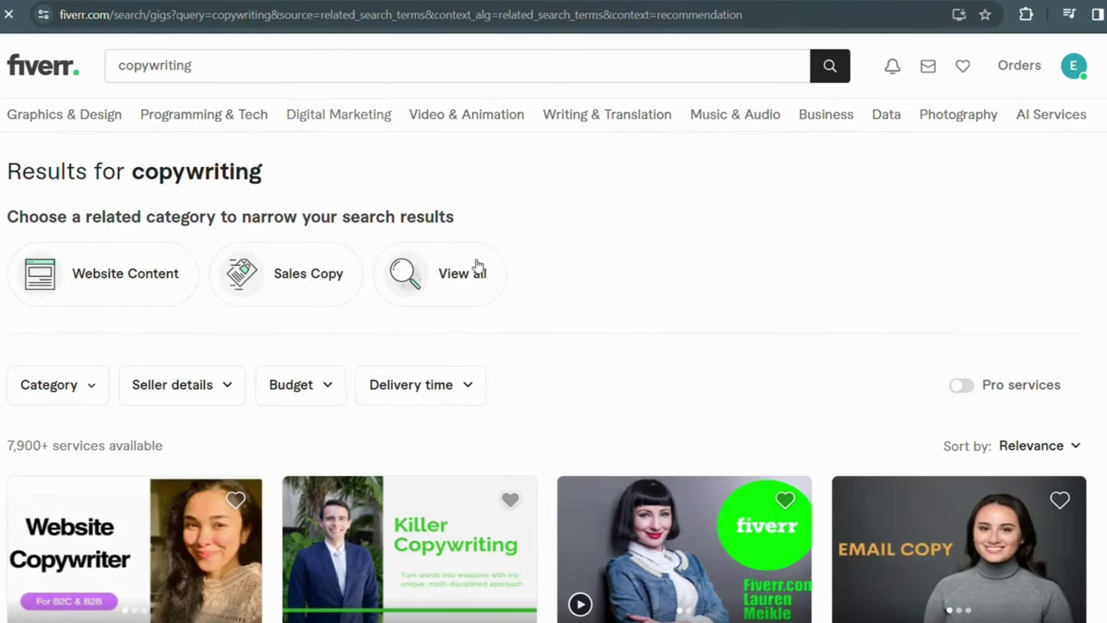
Open Social Media Marketing within the Digital Marketing category and review the listed gigs and their starting prices
scroll(623, 383, down, 5)
scroll(624, 383, down, 1)
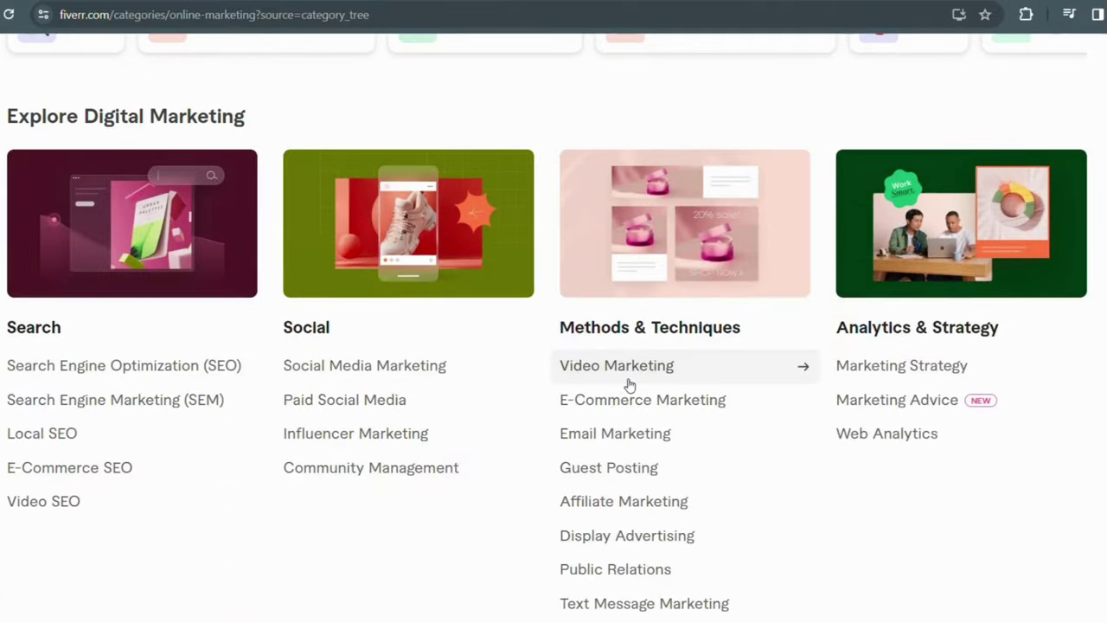
click(443, 381)
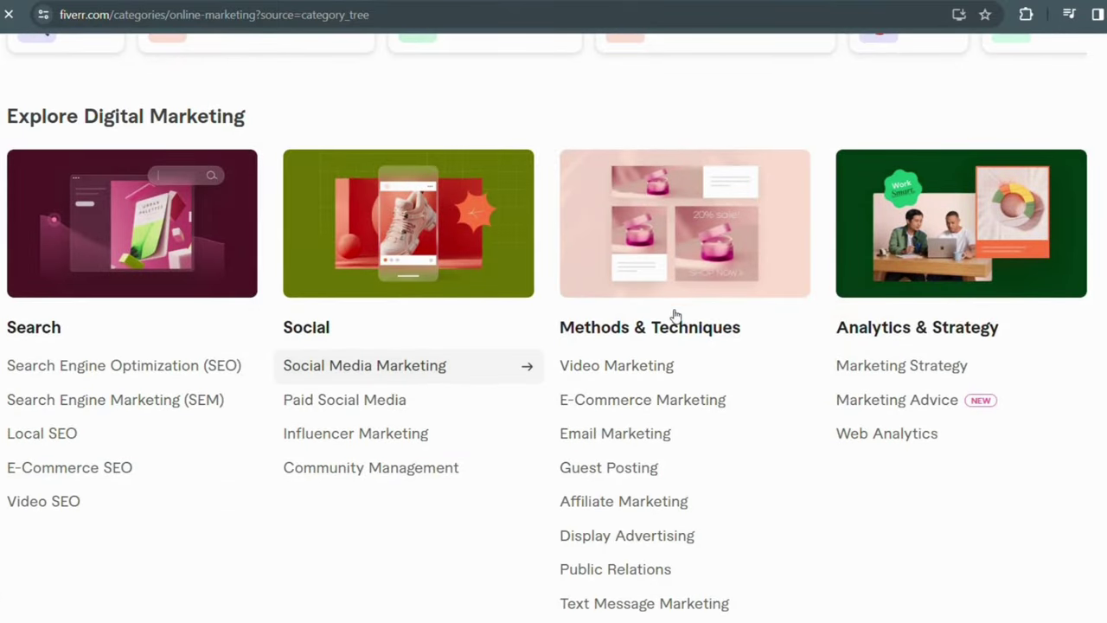
scroll(617, 441, down, 6)
scroll(724, 220, down, 1)
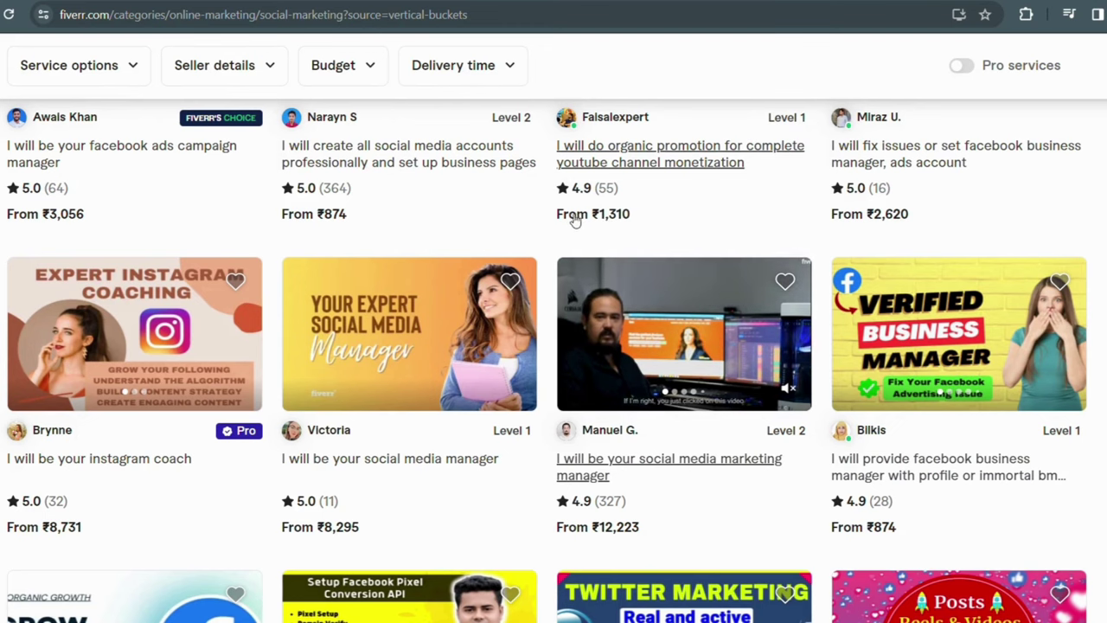
drag(554, 166, 653, 223)
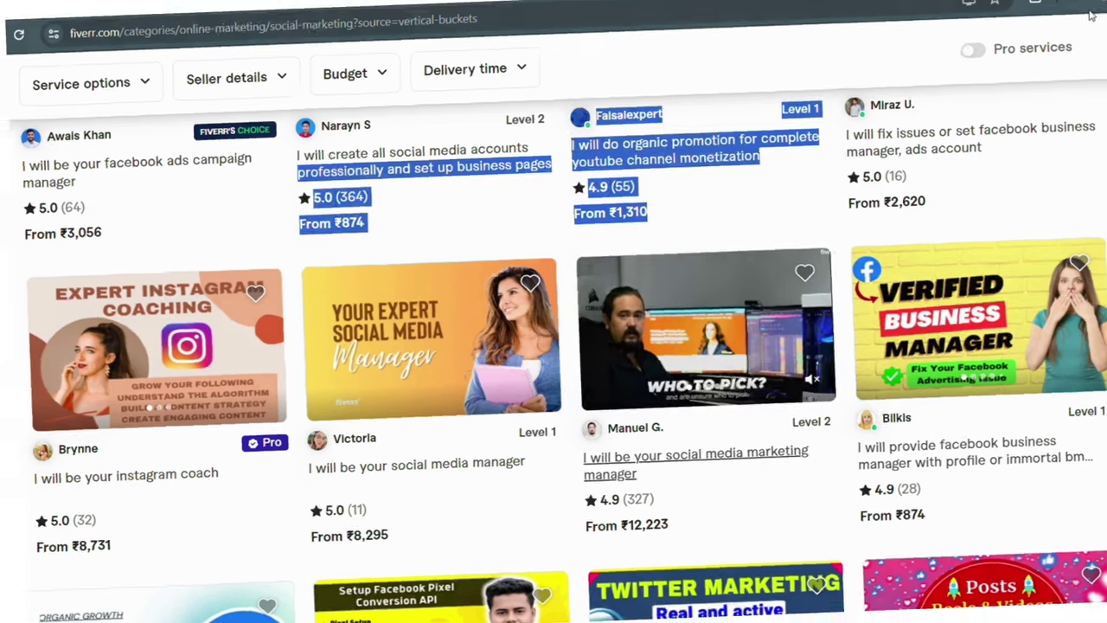